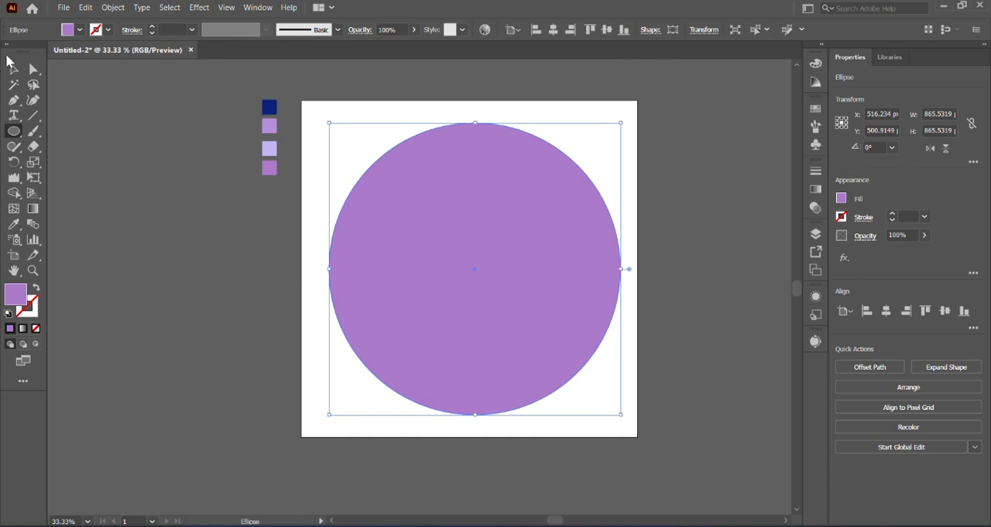
Centre the purple circle horizontally and vertically on the artboard.
click(12, 68)
drag(482, 302, 482, 297)
click(887, 312)
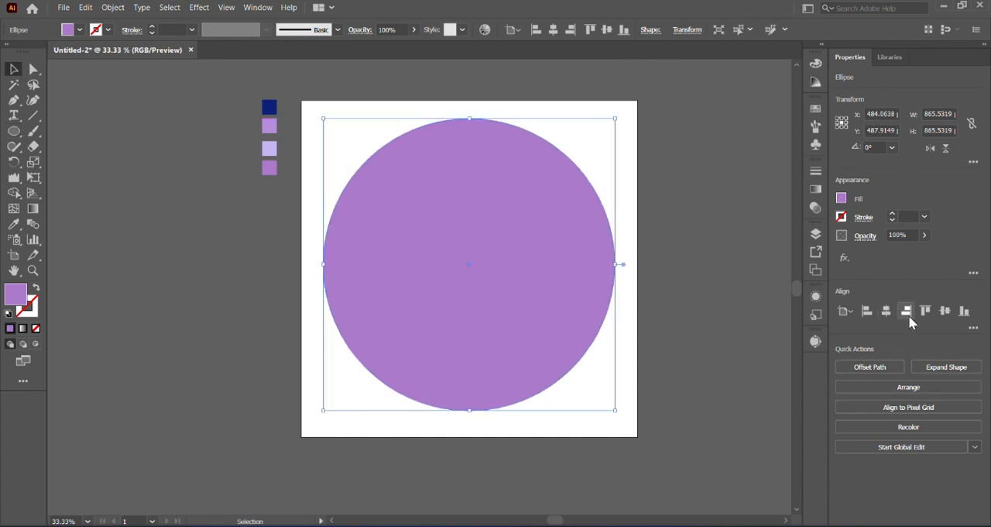
click(944, 310)
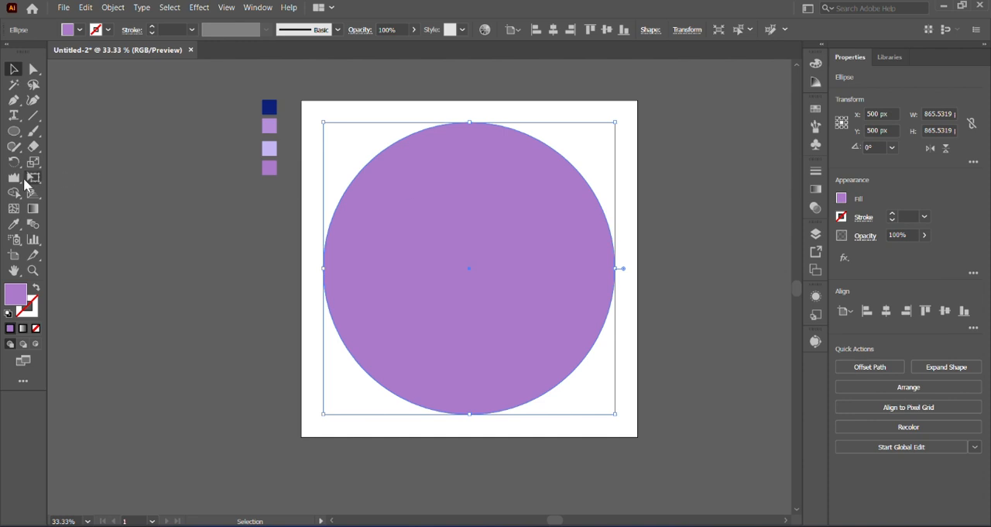
Recolour the circle with the dark navy sample square's colour, then deselect and reselect the circle.
click(13, 224)
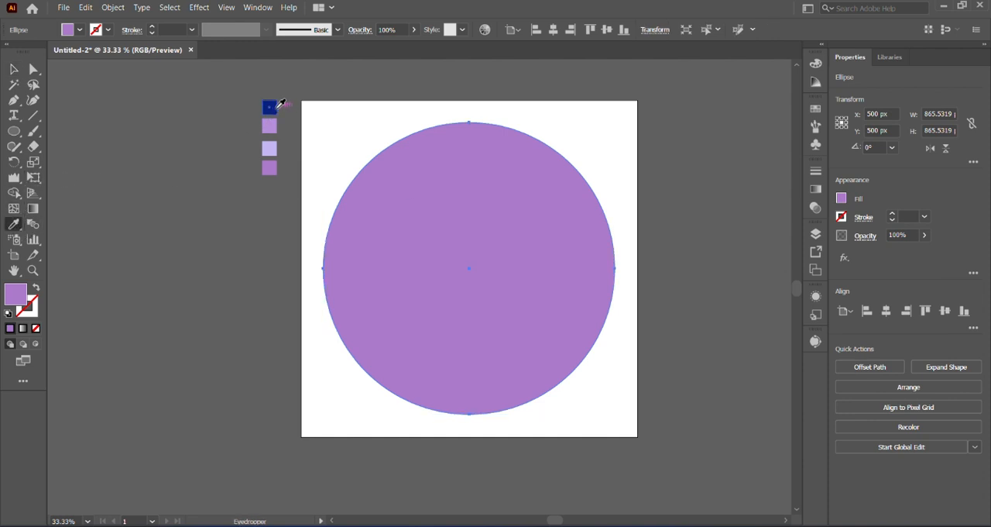
click(277, 106)
click(13, 69)
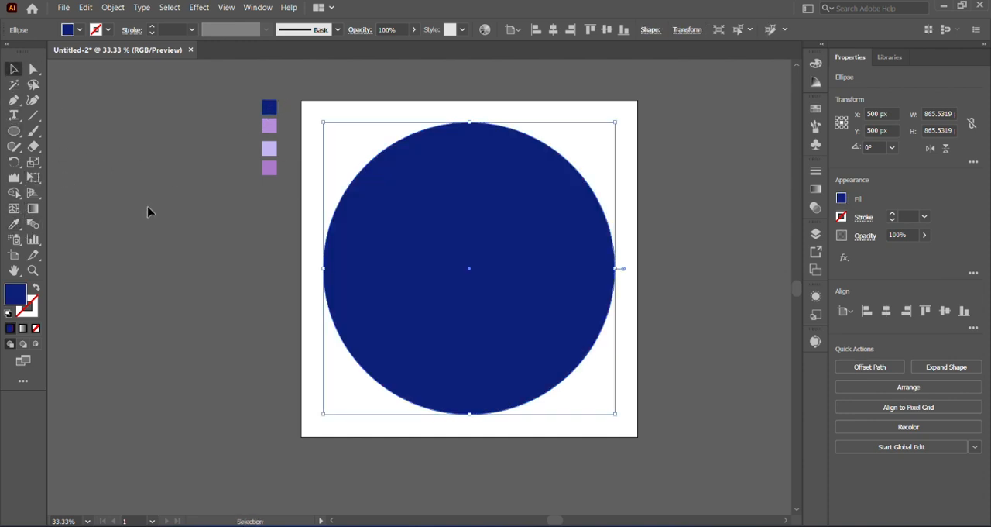
click(237, 225)
click(421, 243)
click(112, 8)
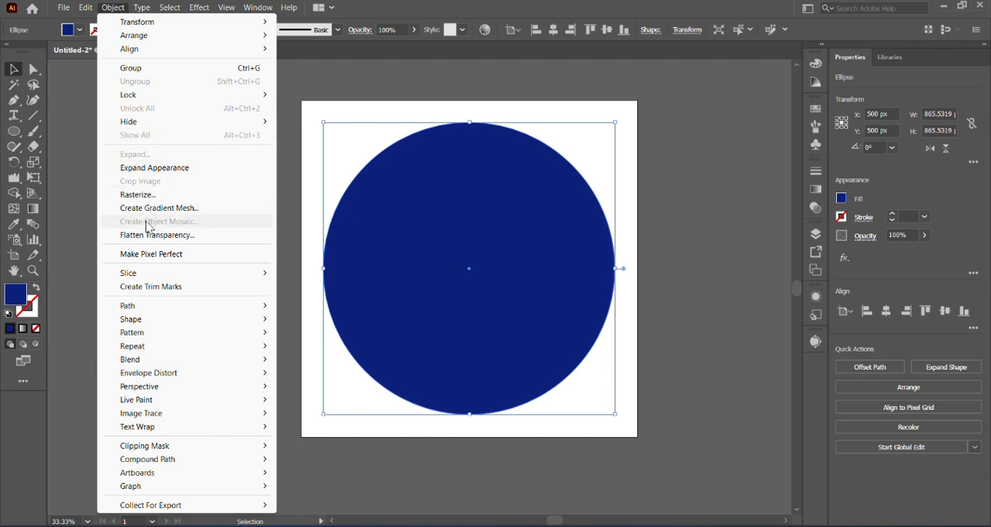
mouse_move(162, 306)
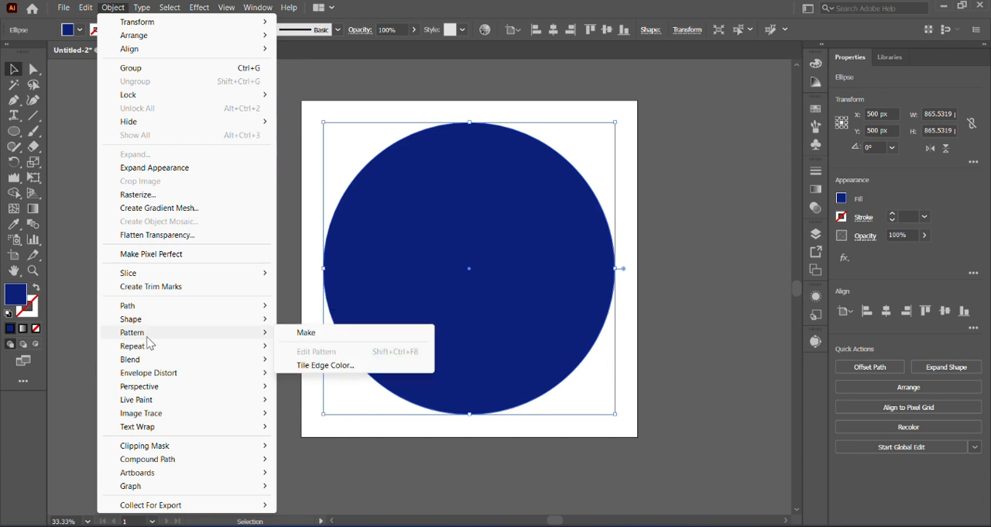
mouse_move(149, 350)
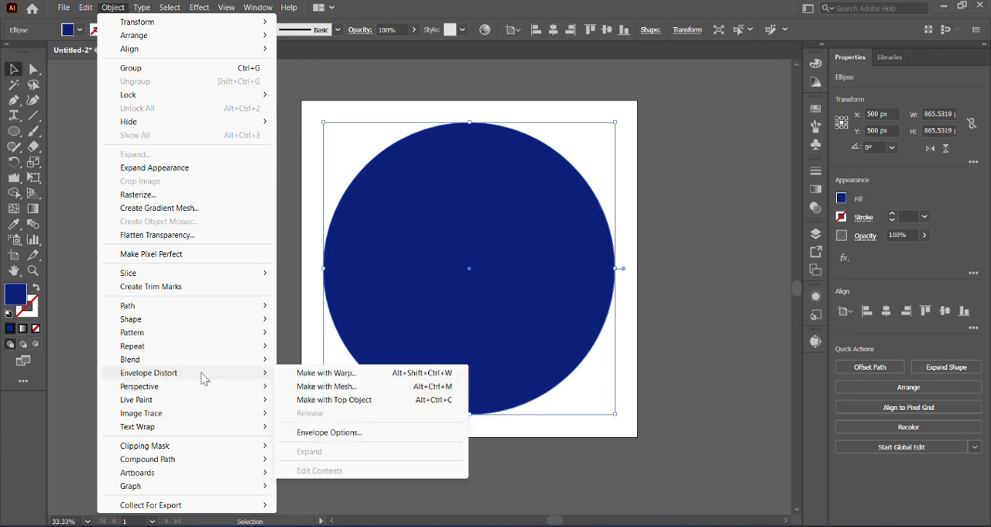
mouse_move(280, 387)
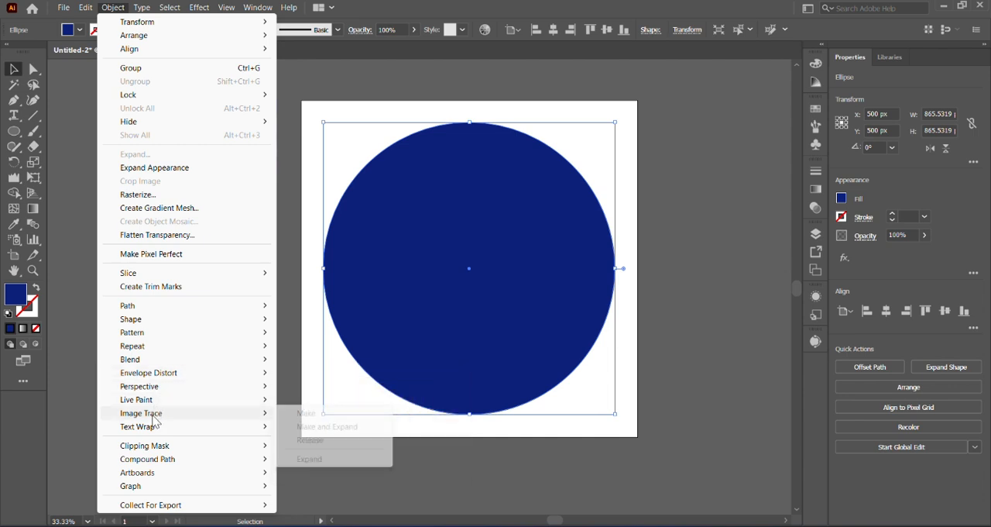
click(19, 199)
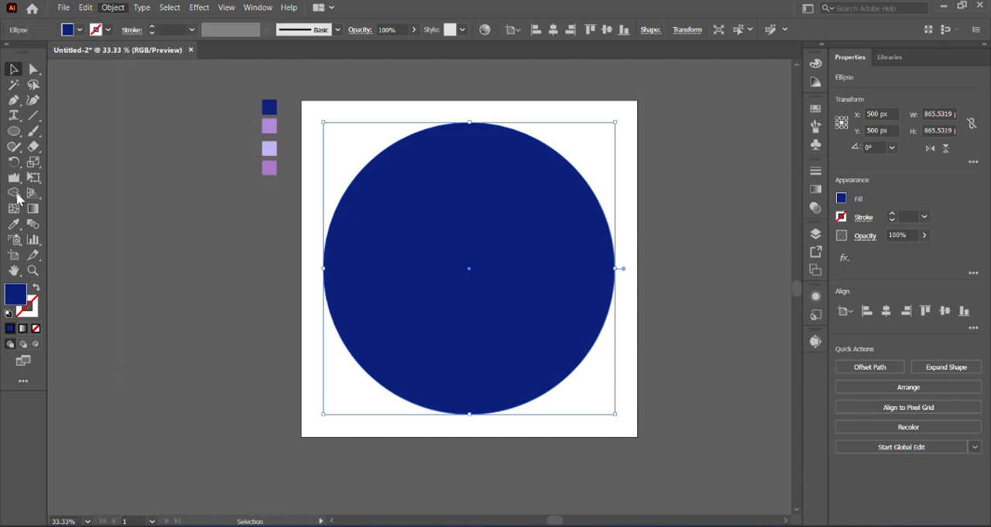
click(19, 200)
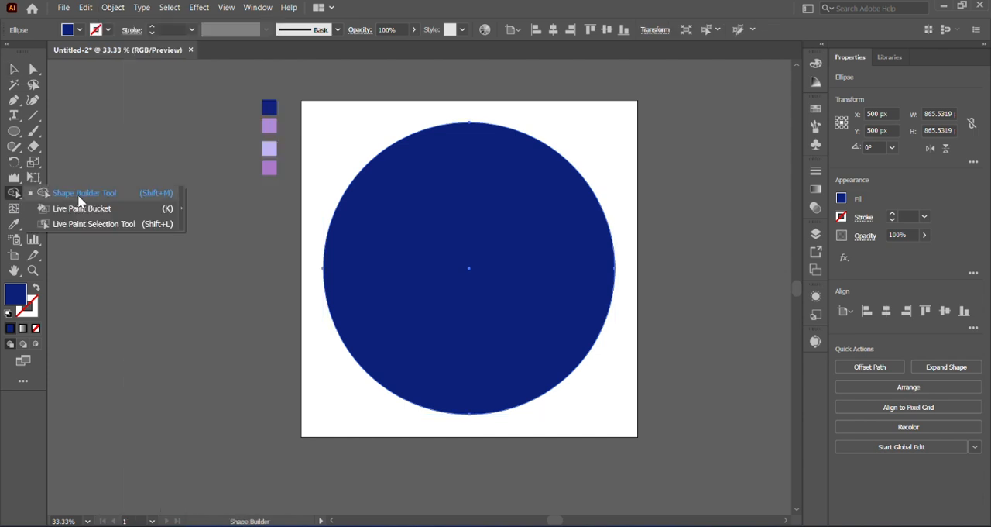
Turn the circle into a gradient mesh with mesh points spaced down its vertical centre line using the Mesh tool.
click(15, 211)
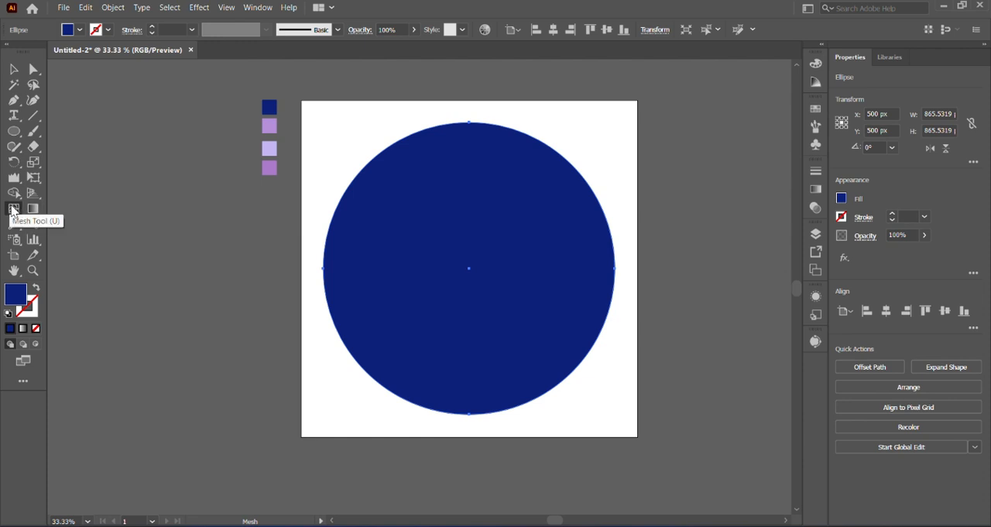
click(467, 169)
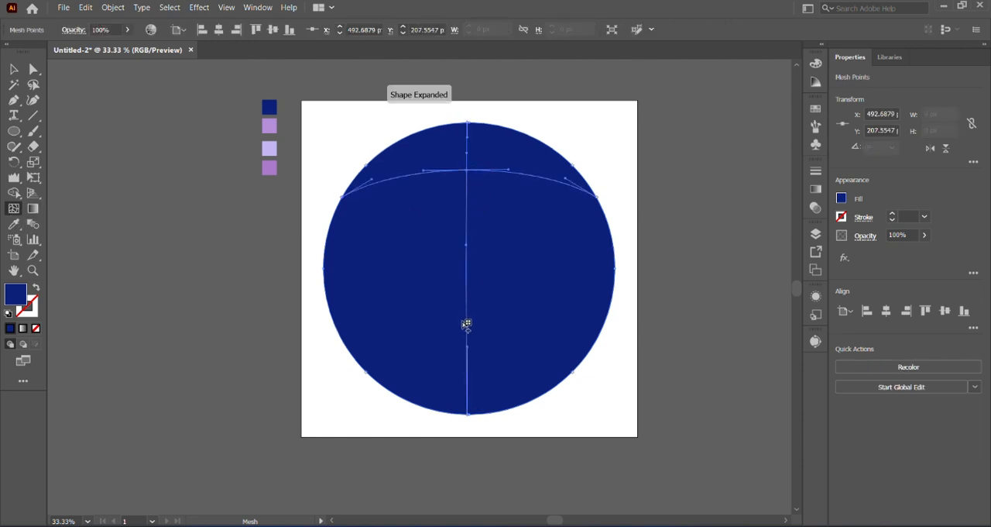
click(469, 201)
click(472, 230)
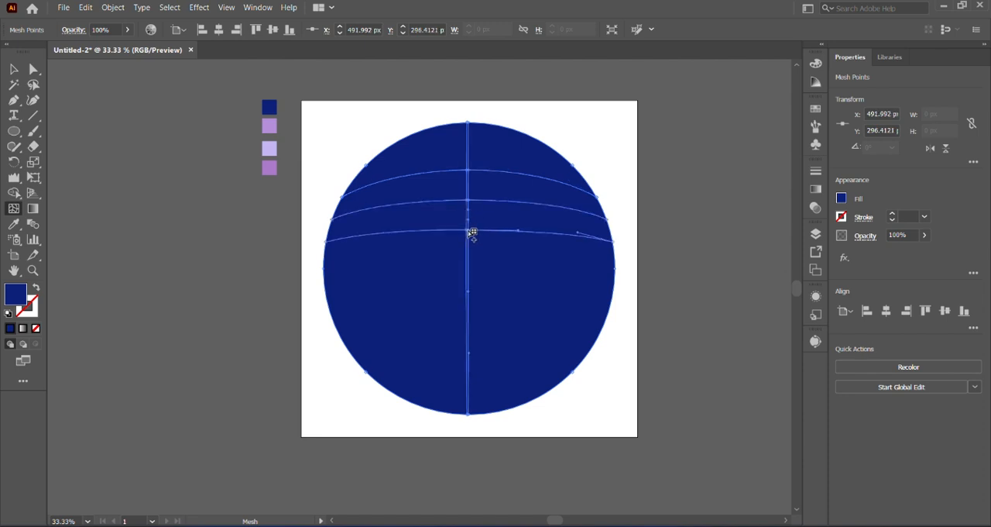
click(467, 267)
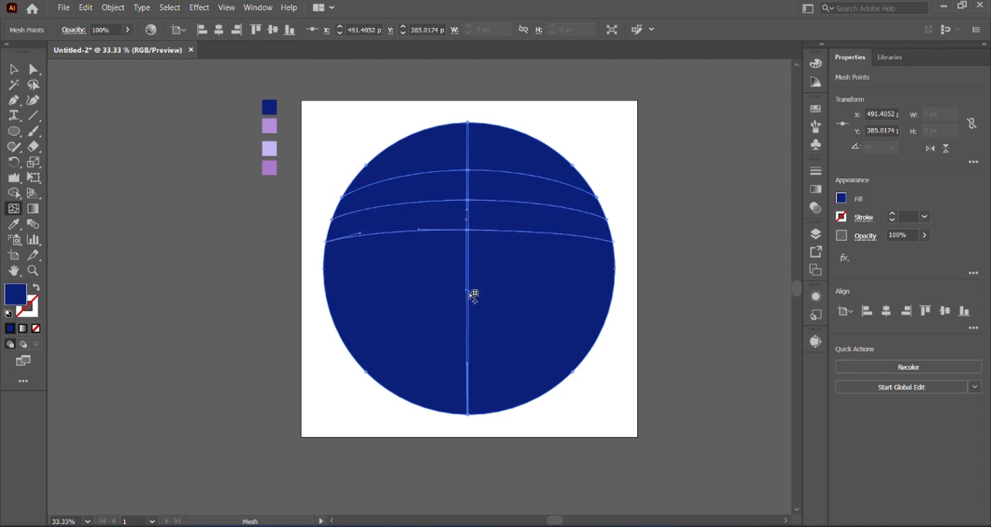
click(469, 252)
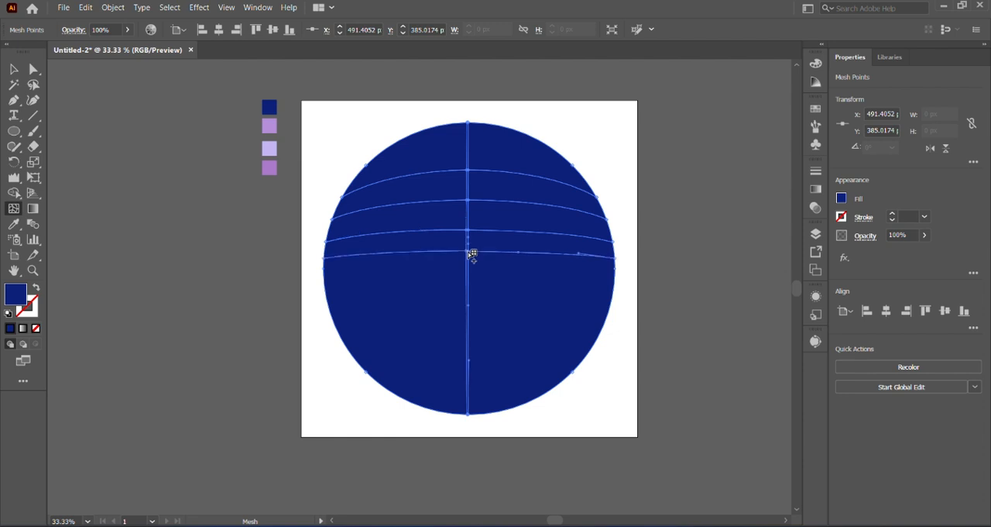
click(470, 268)
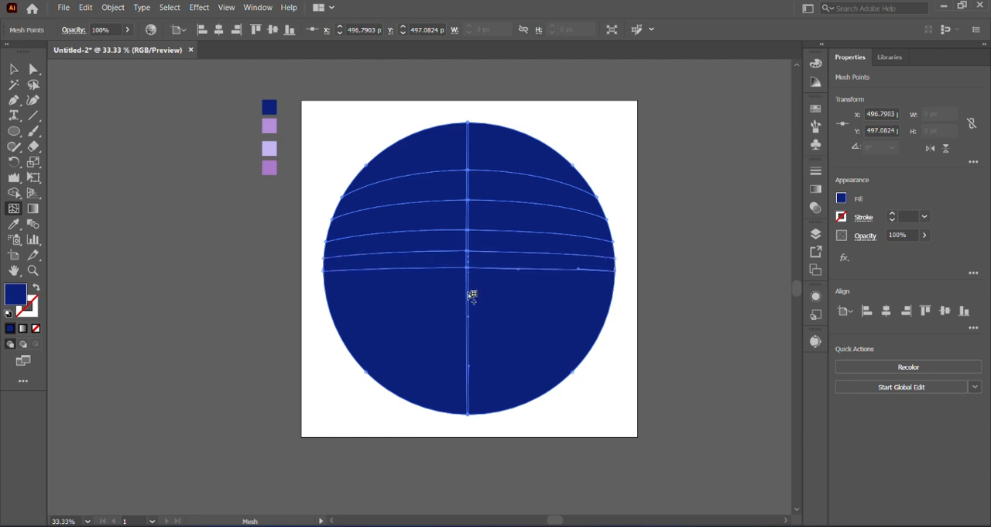
click(469, 286)
click(469, 303)
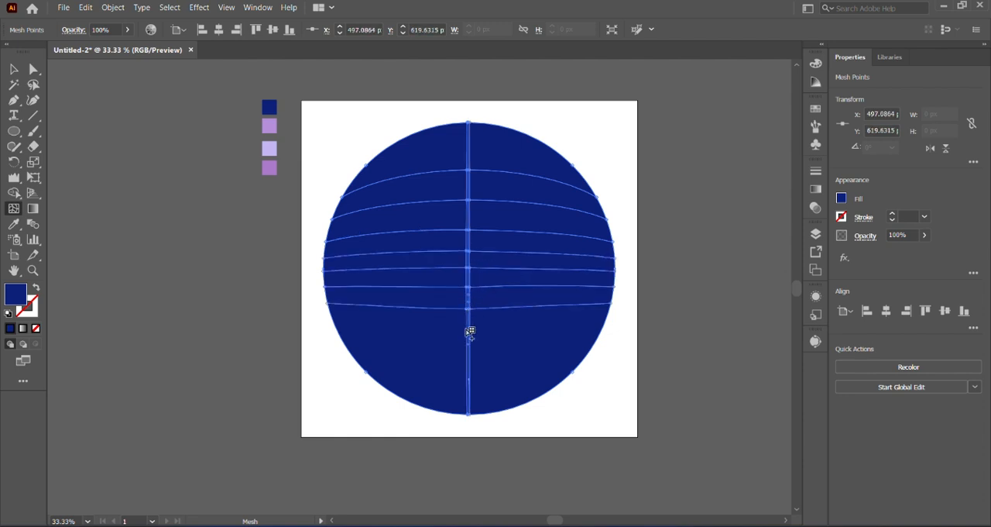
click(469, 334)
click(470, 361)
click(469, 387)
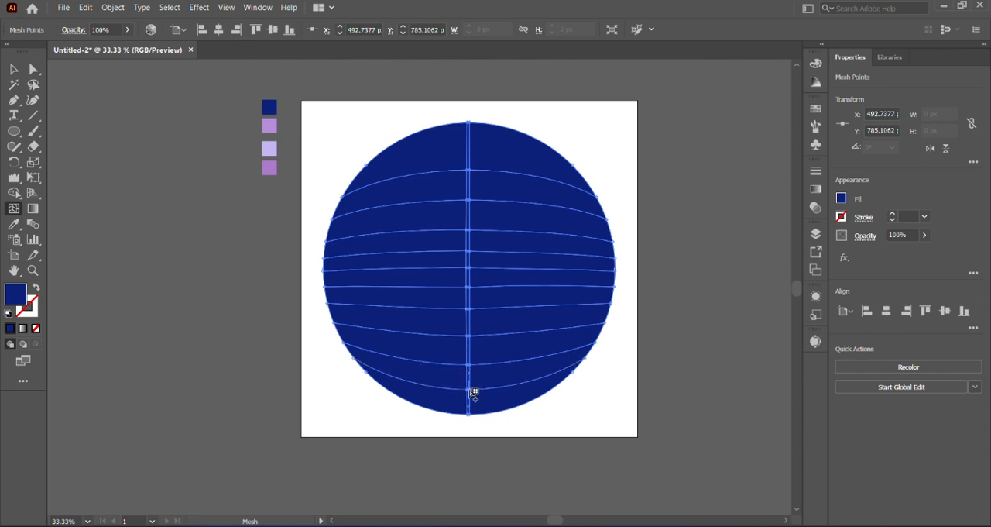
Add more mesh points across both halves of the circle to make a dense grid of rows and columns.
click(434, 148)
click(518, 170)
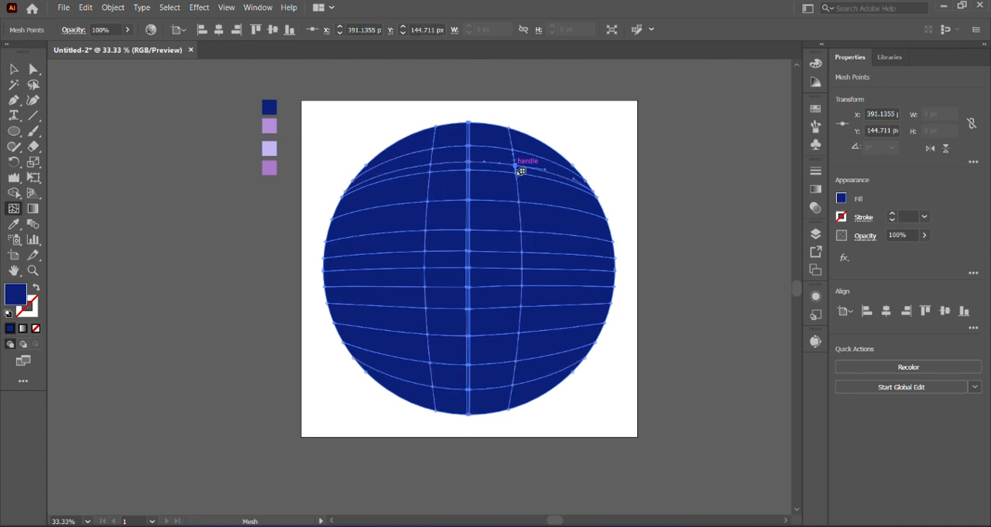
click(515, 225)
click(573, 207)
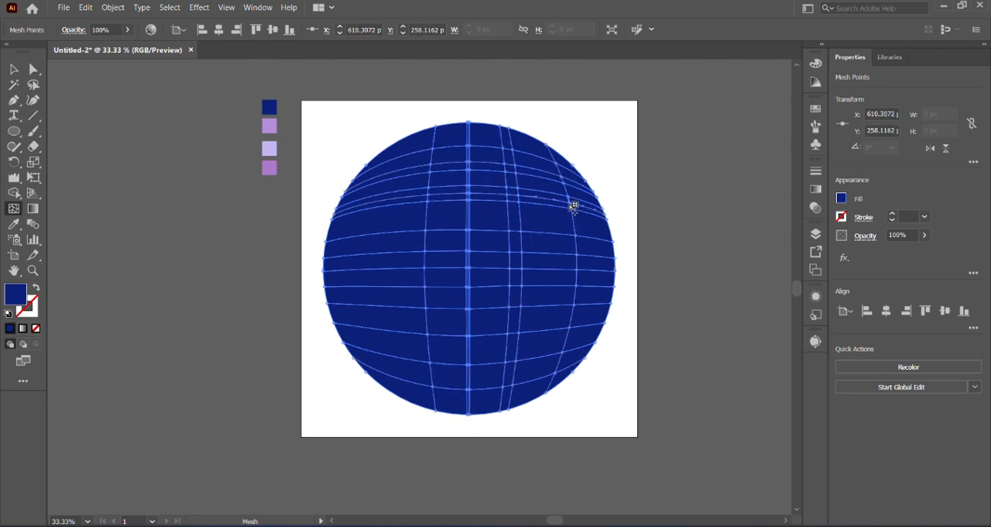
click(560, 257)
click(560, 226)
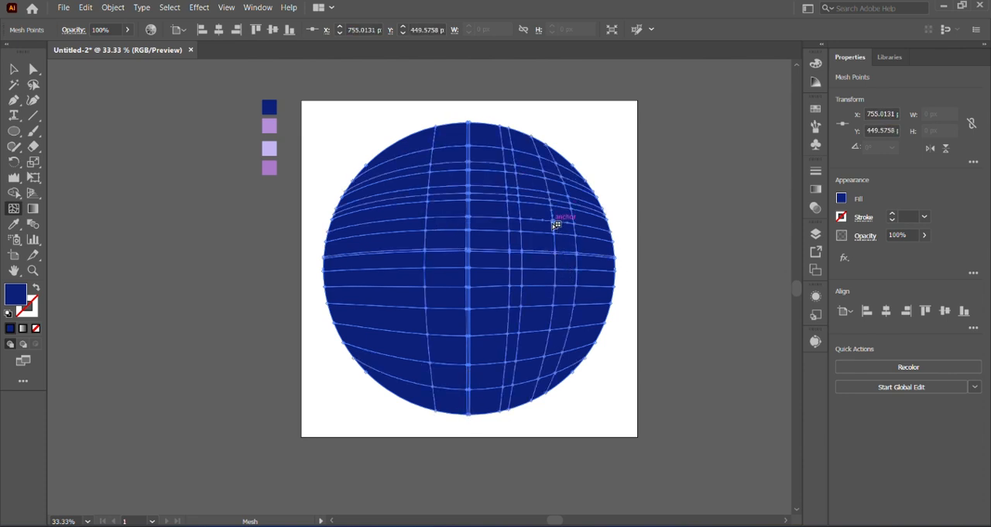
click(411, 222)
click(368, 231)
click(397, 190)
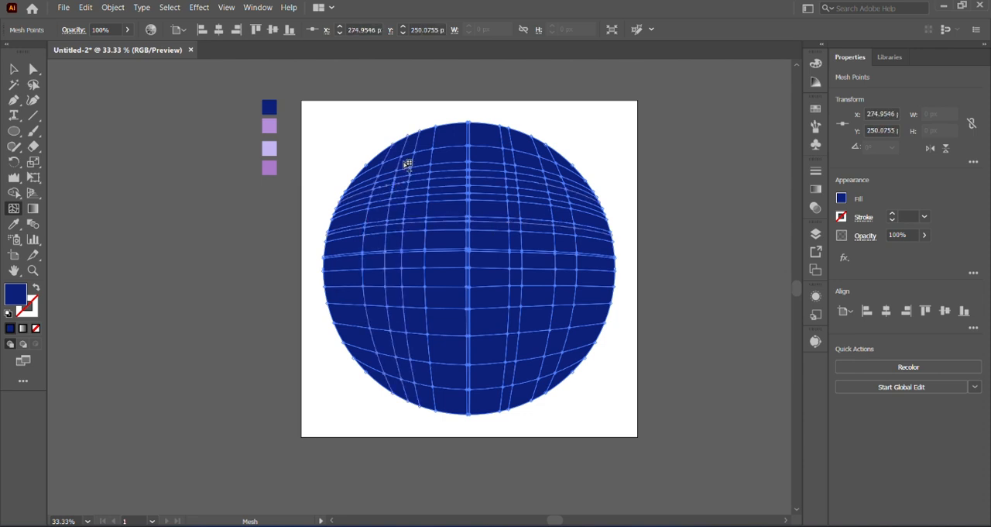
click(353, 308)
click(460, 291)
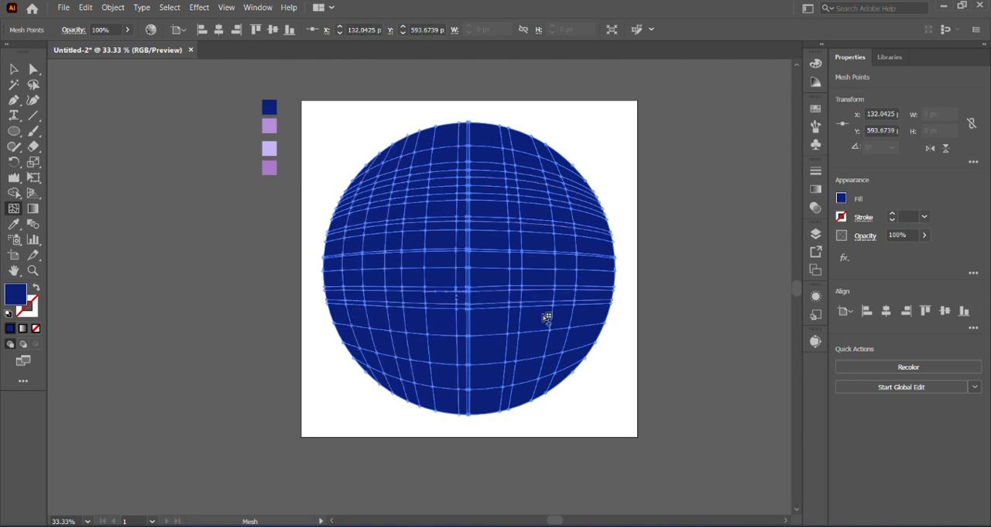
click(606, 278)
click(490, 330)
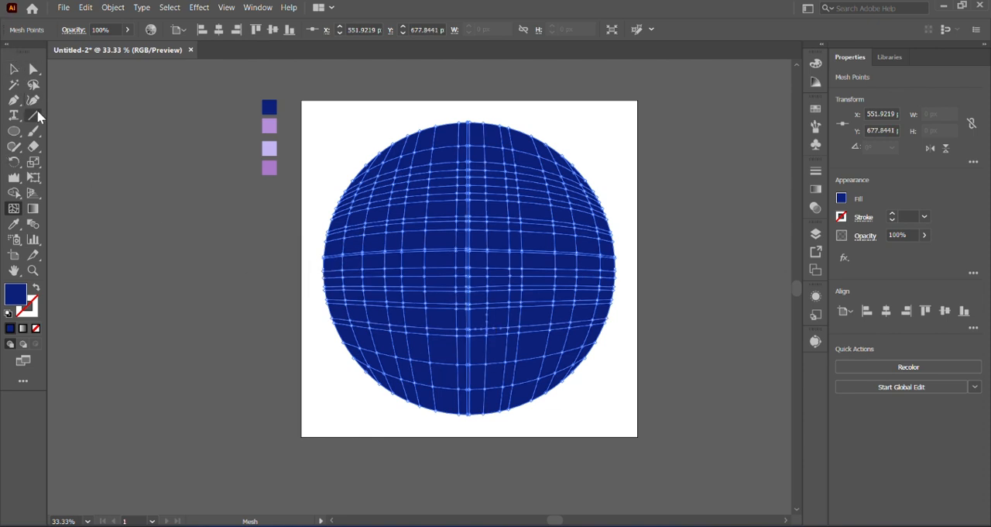
Lasso the mesh points in the circle's upper-right area and colour them with the light purple sample below the navy one.
click(35, 87)
mouse_move(542, 110)
mouse_down()
mouse_move(487, 109)
mouse_move(458, 161)
mouse_move(560, 250)
mouse_move(625, 274)
mouse_move(599, 157)
mouse_move(542, 110)
mouse_up()
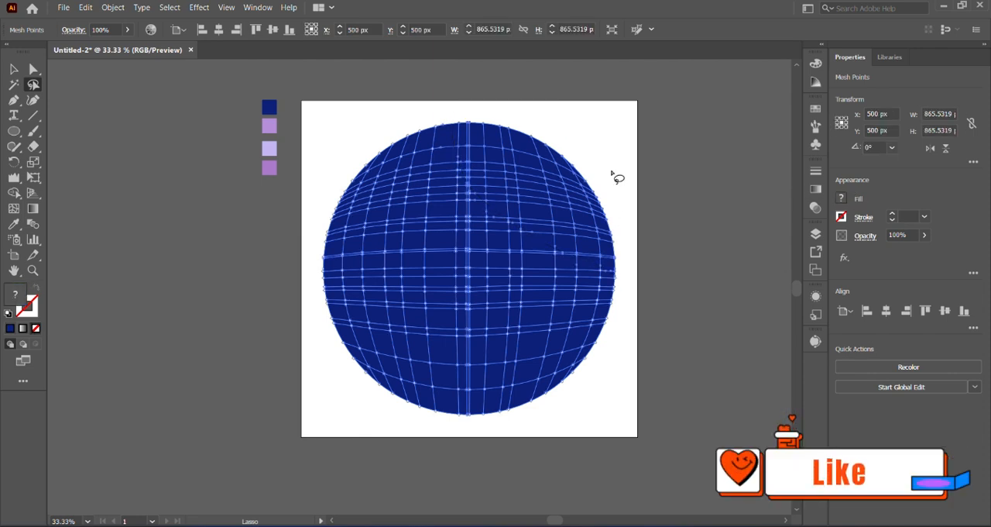
click(14, 224)
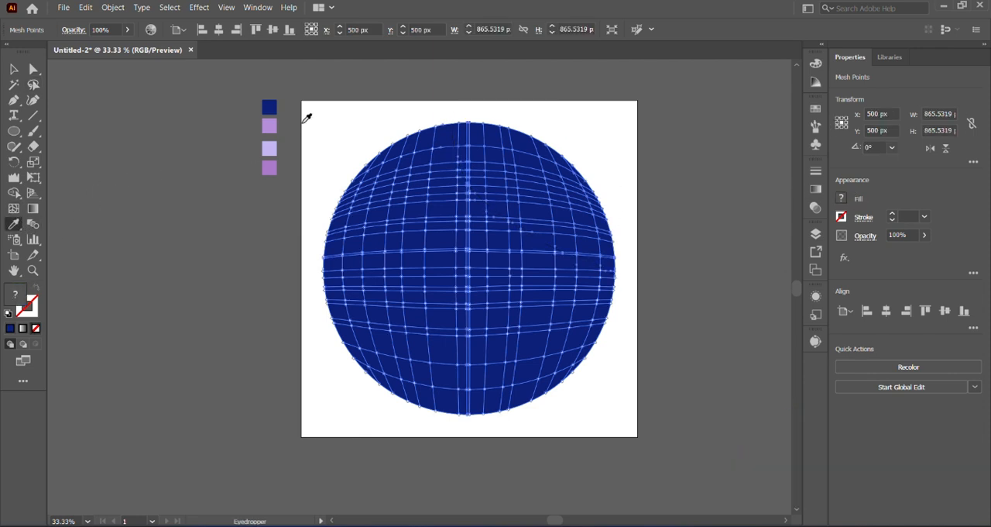
click(268, 127)
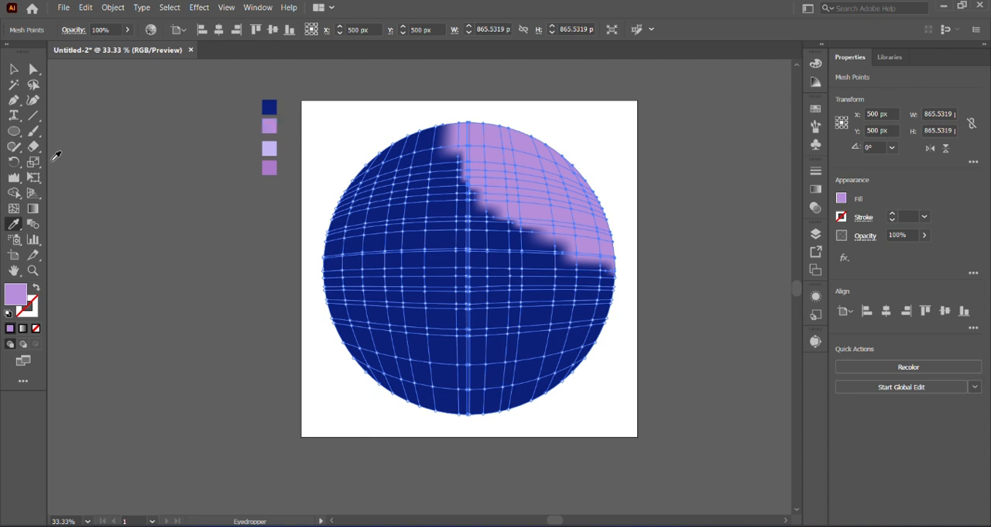
Lasso an irregular band of mesh points from the upper left through the centre to the lower right and apply the lowest purple sample's colour.
click(33, 84)
mouse_move(575, 429)
mouse_down()
mouse_move(549, 399)
mouse_move(440, 354)
mouse_move(359, 211)
mouse_move(379, 170)
mouse_move(366, 159)
mouse_move(443, 171)
mouse_move(494, 230)
mouse_move(545, 353)
mouse_move(550, 407)
mouse_move(570, 426)
mouse_up()
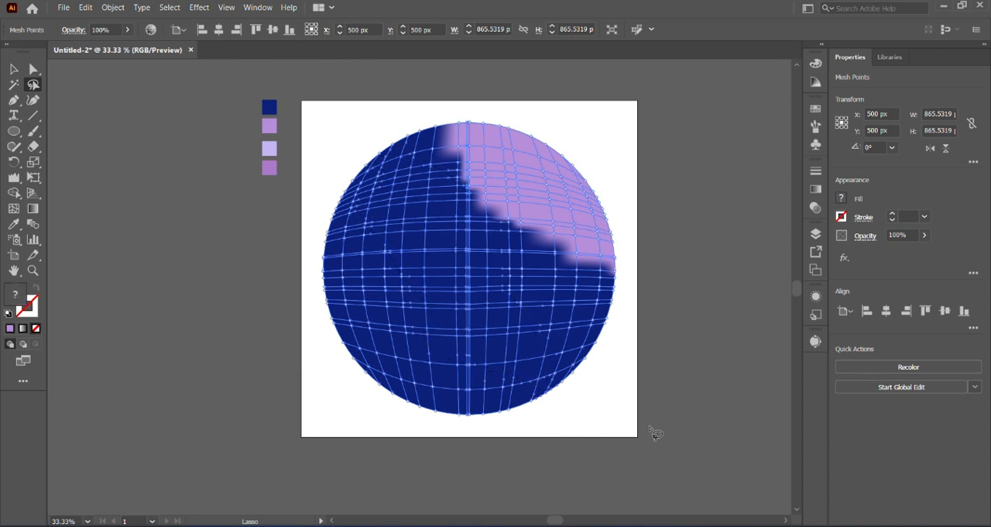
click(13, 224)
click(271, 169)
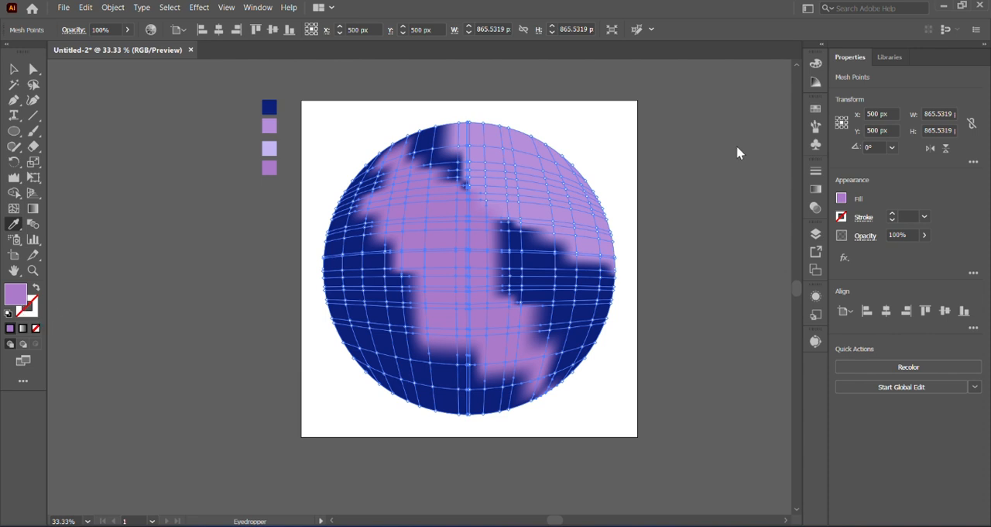
Change the selected band's fill to a slightly lighter purple in the Color Picker.
double_click(16, 294)
drag(542, 137, 703, 93)
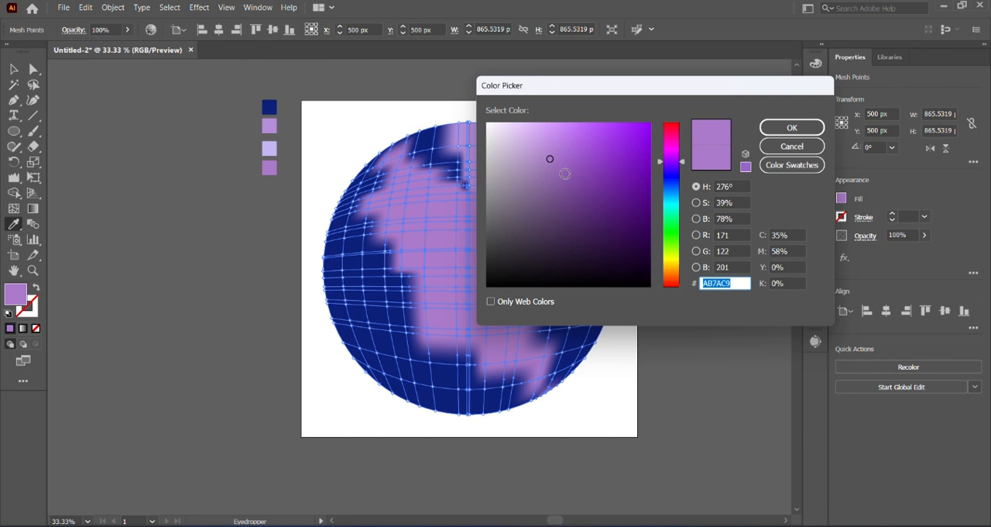
drag(673, 96, 436, 182)
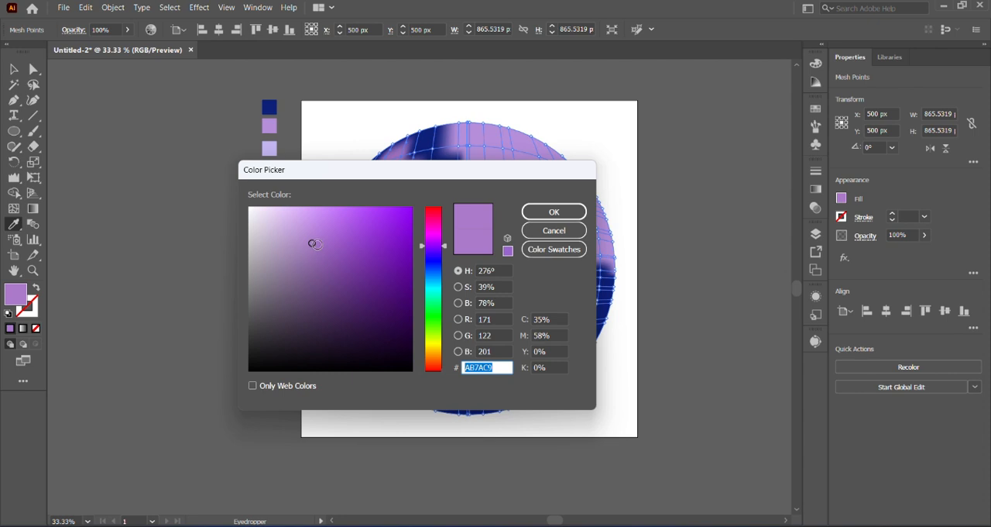
drag(313, 243, 301, 232)
click(553, 211)
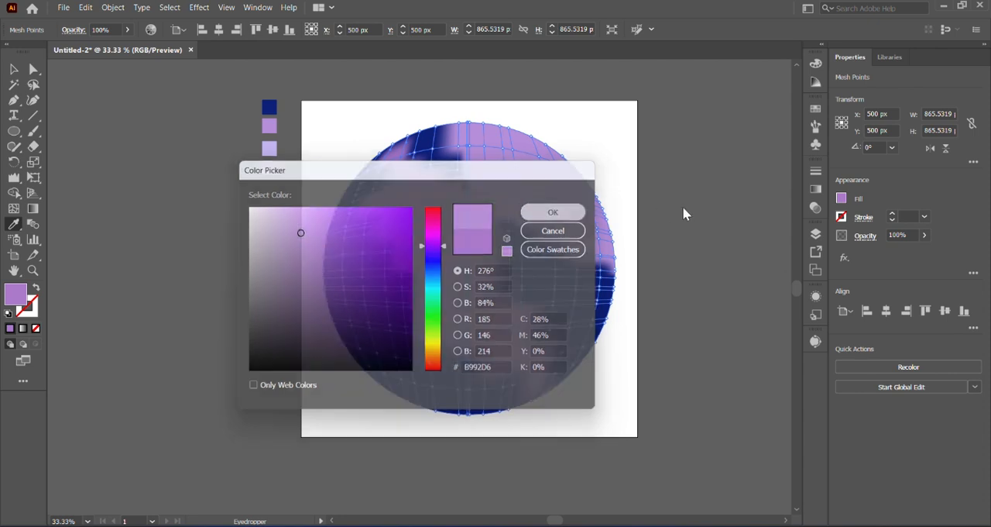
Lasso the mesh points along the circle's right side and colour them with the pale lavender sample.
click(33, 85)
mouse_move(636, 278)
mouse_down()
mouse_move(612, 240)
mouse_move(549, 217)
mouse_move(501, 223)
mouse_move(482, 261)
mouse_move(541, 353)
mouse_move(549, 391)
mouse_move(591, 401)
mouse_move(638, 280)
mouse_up()
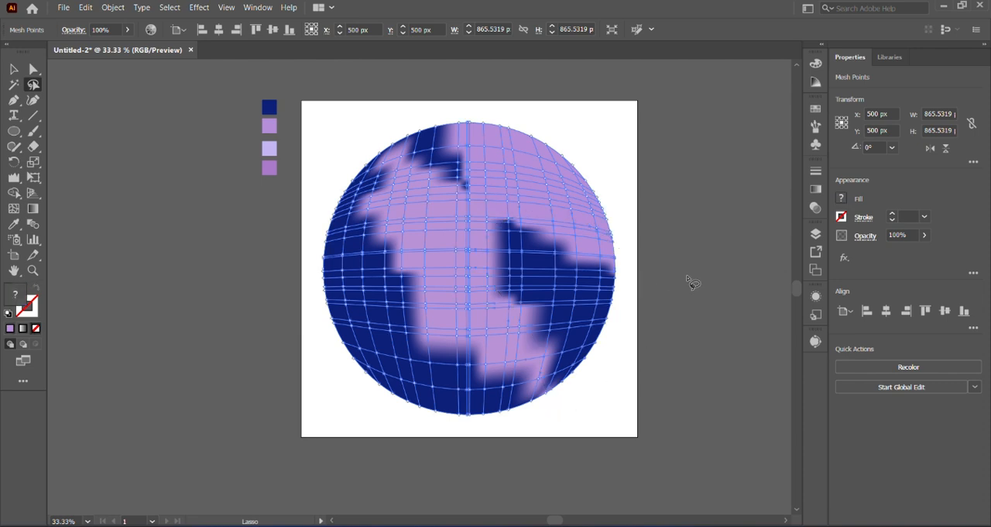
click(13, 223)
click(268, 148)
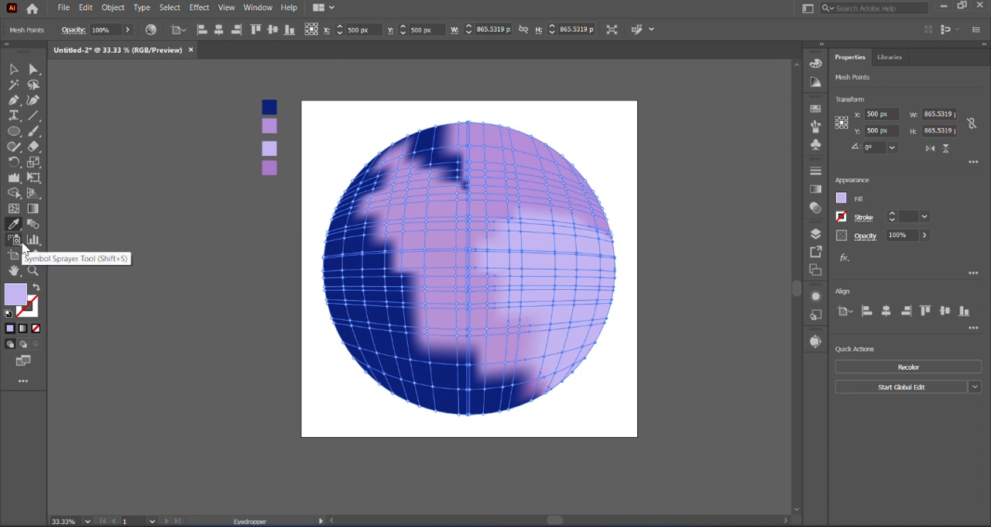
Lasso the mesh points along the circle's left and lower areas, colour them with the lowest purple sample, and deselect the mesh.
key(q)
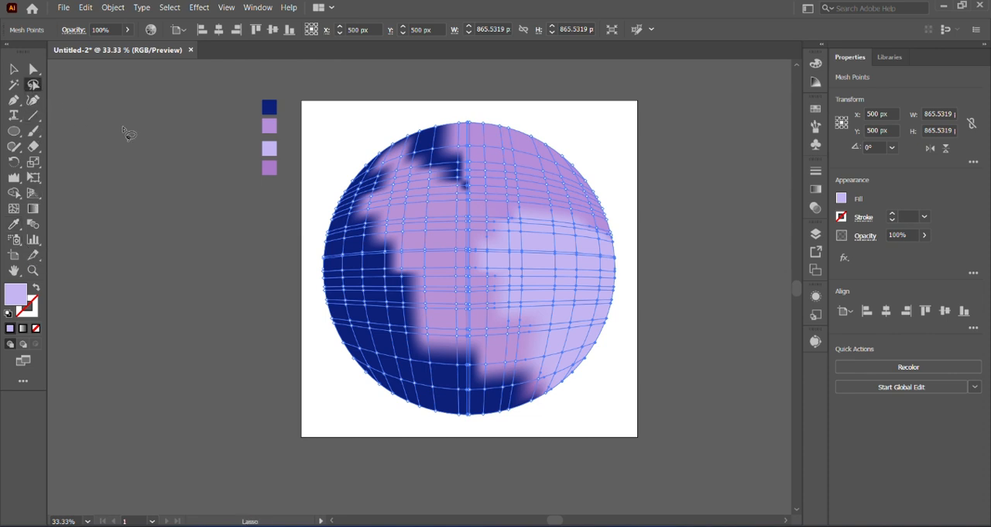
mouse_move(316, 181)
mouse_down()
mouse_move(313, 288)
mouse_move(335, 379)
mouse_move(491, 424)
mouse_move(517, 389)
mouse_move(486, 322)
mouse_move(408, 246)
mouse_move(380, 154)
mouse_move(316, 194)
mouse_up()
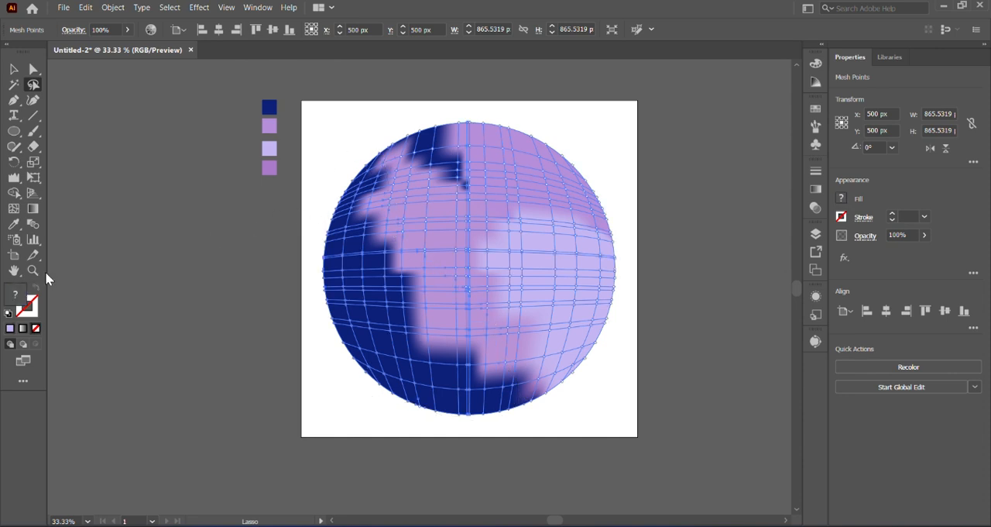
click(14, 225)
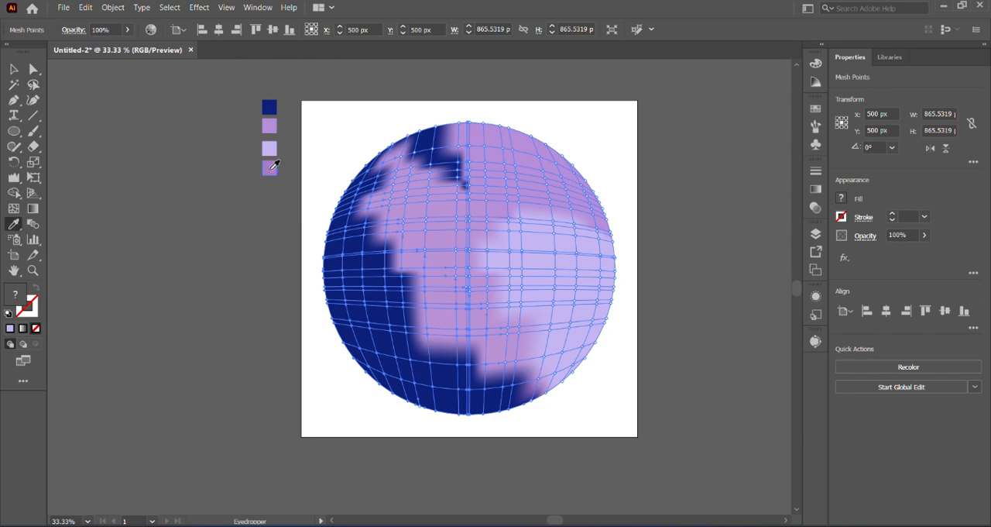
click(272, 168)
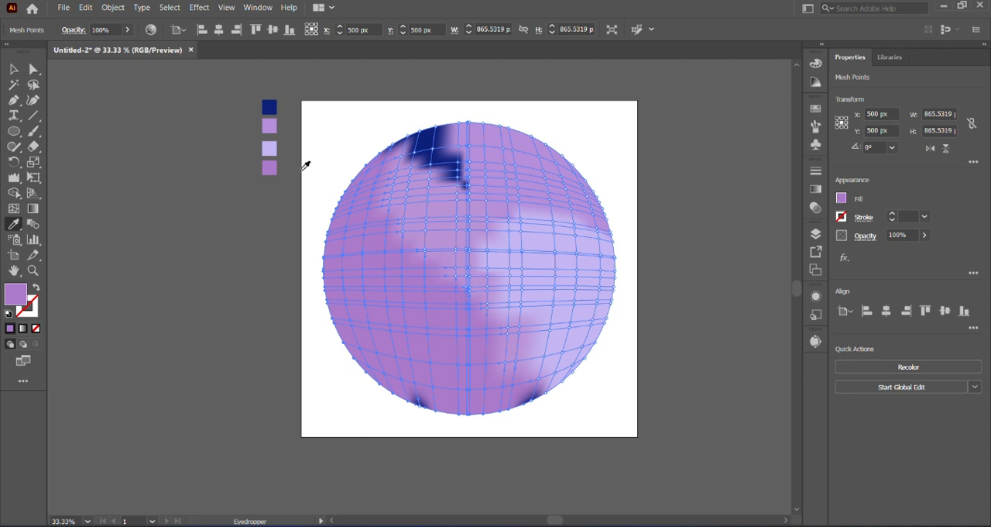
click(13, 69)
click(113, 134)
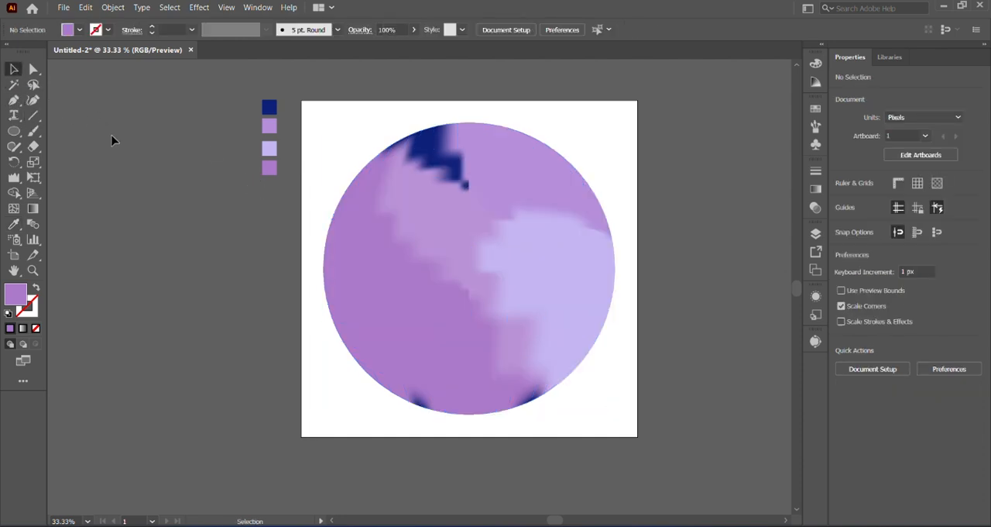
Select the mesh circle and distort its left half with vertical Wrinkle tool strokes, including the upper-left edge.
click(480, 296)
drag(15, 177, 80, 184)
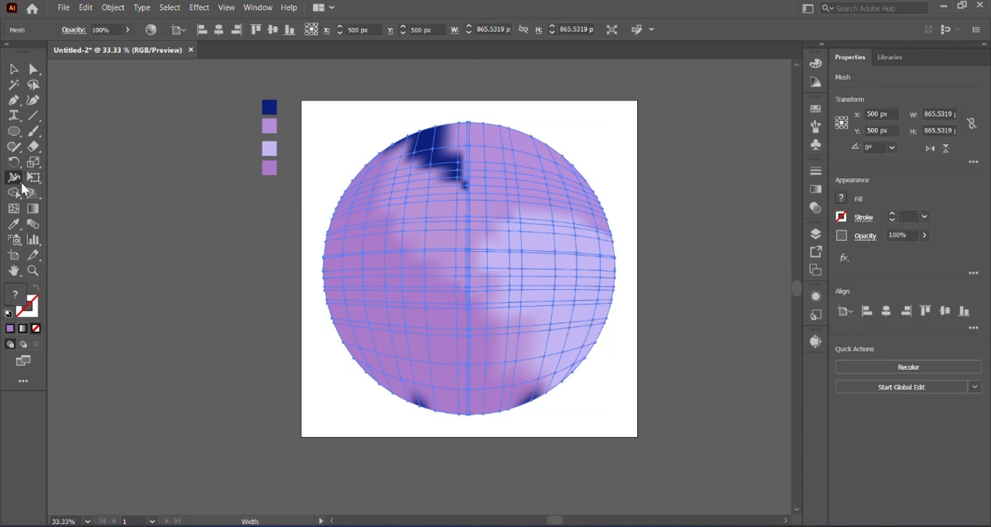
drag(15, 179, 89, 285)
drag(443, 192, 443, 95)
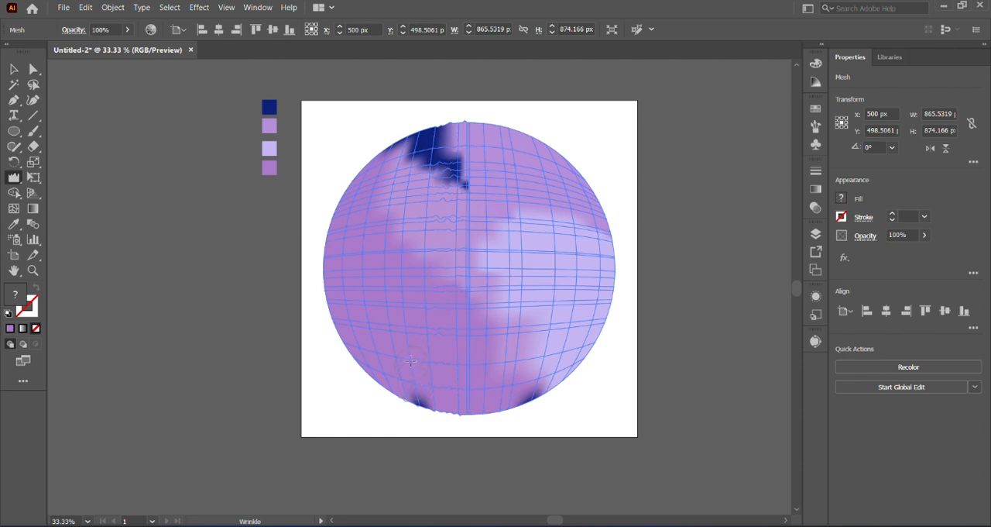
mouse_move(406, 193)
mouse_down()
mouse_move(419, 119)
mouse_move(399, 409)
mouse_move(382, 341)
mouse_up()
mouse_move(391, 131)
mouse_down()
mouse_move(409, 100)
mouse_move(416, 121)
mouse_move(415, 87)
mouse_up()
mouse_move(401, 203)
mouse_down()
mouse_move(432, 100)
mouse_move(399, 127)
mouse_move(405, 181)
mouse_up()
Wrinkle the mesh through the circle's centre and across its upper-right area and edge.
drag(431, 248, 457, 194)
drag(463, 203, 478, 238)
drag(525, 272, 535, 132)
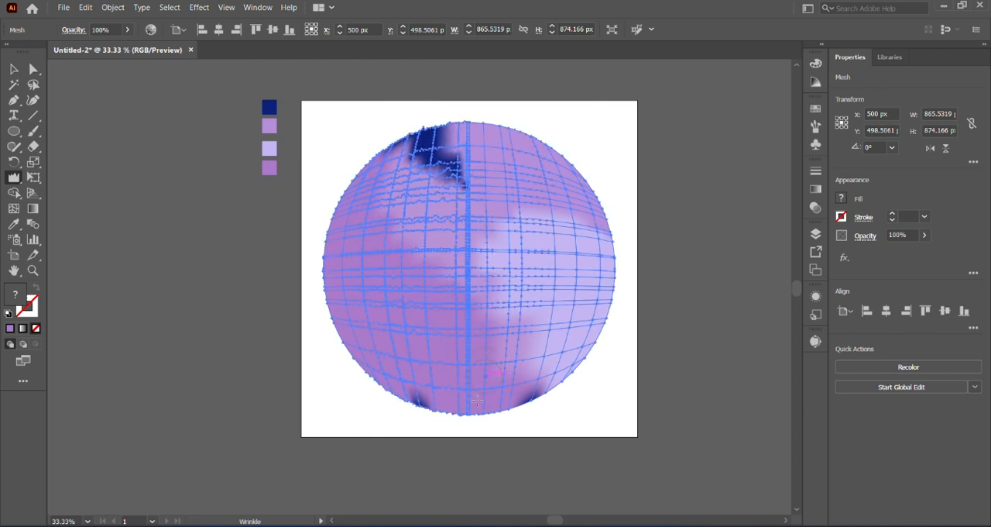
mouse_move(495, 295)
mouse_down()
mouse_move(488, 141)
mouse_move(504, 87)
mouse_move(481, 113)
mouse_up()
mouse_move(493, 155)
mouse_down()
mouse_move(501, 132)
mouse_move(507, 155)
mouse_move(497, 116)
mouse_move(501, 172)
mouse_move(519, 123)
mouse_move(525, 139)
mouse_up()
mouse_move(532, 148)
mouse_down()
mouse_move(540, 128)
mouse_move(542, 144)
mouse_up()
mouse_move(545, 147)
mouse_down()
mouse_move(556, 182)
mouse_move(550, 142)
mouse_up()
drag(549, 252, 557, 206)
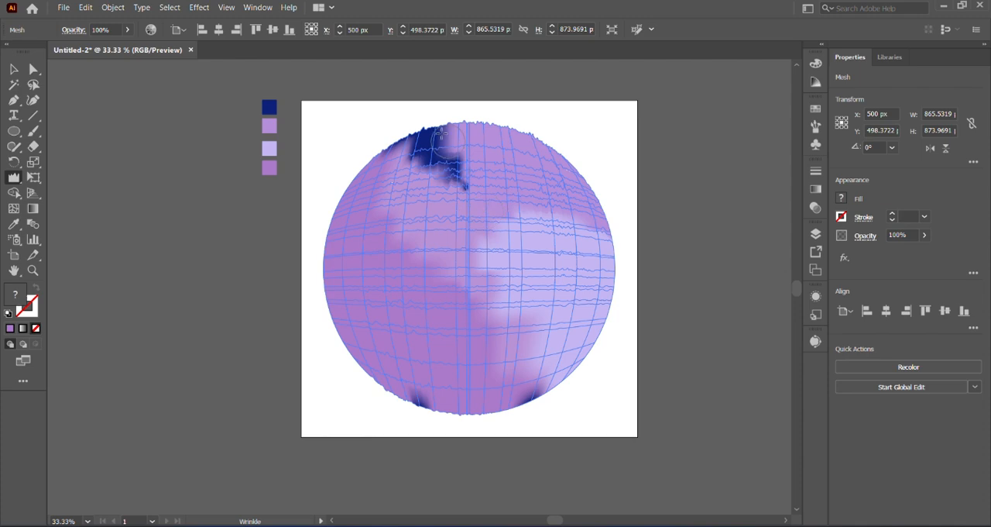
Roughen the navy patch near the circle's top edge with the Wrinkle tool, continuing across the centre towards the right.
drag(436, 128, 454, 165)
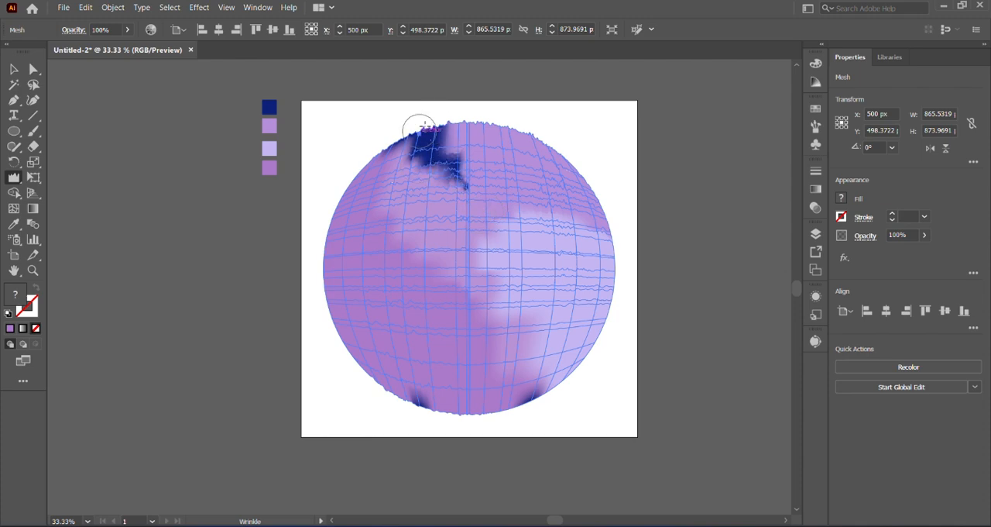
click(420, 131)
click(442, 130)
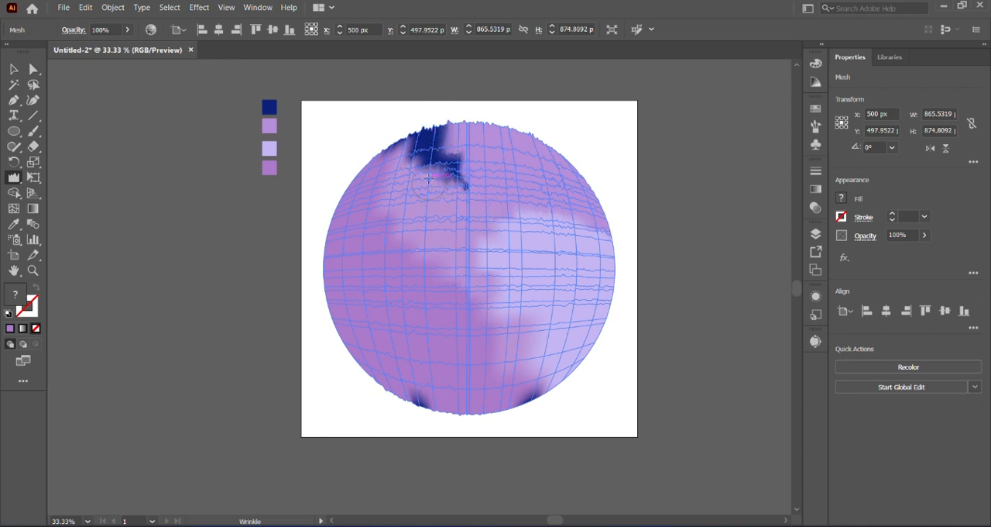
click(422, 136)
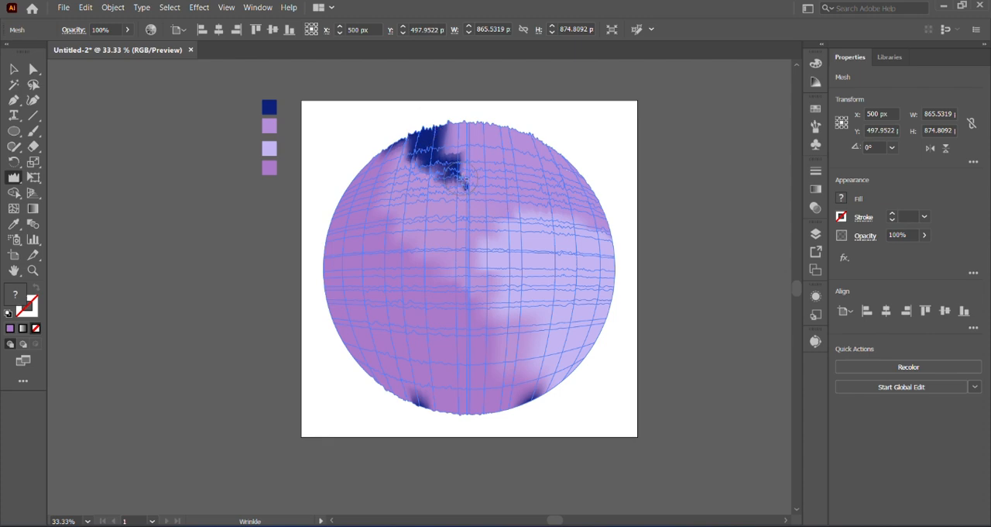
drag(463, 155, 457, 166)
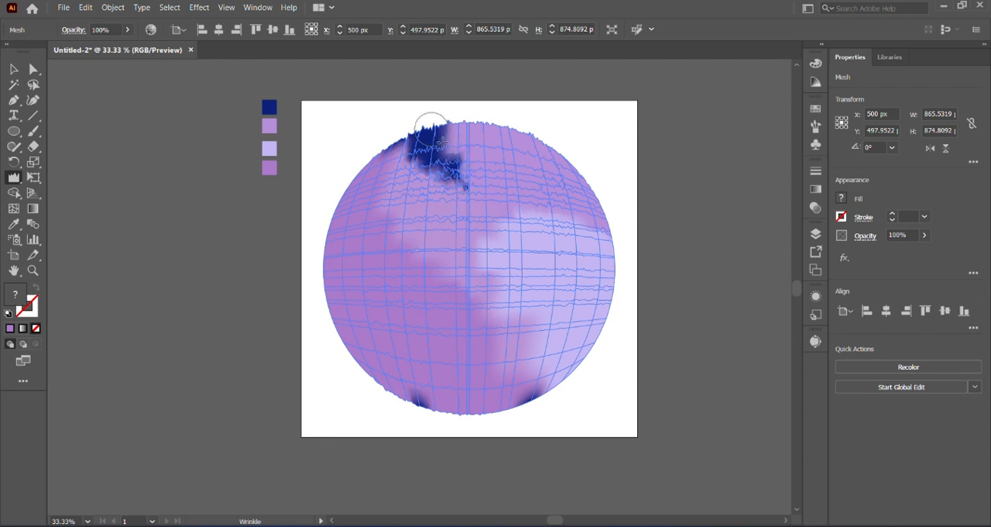
mouse_move(432, 129)
mouse_down()
mouse_move(458, 167)
mouse_move(453, 213)
mouse_move(479, 271)
mouse_up()
drag(481, 190, 604, 226)
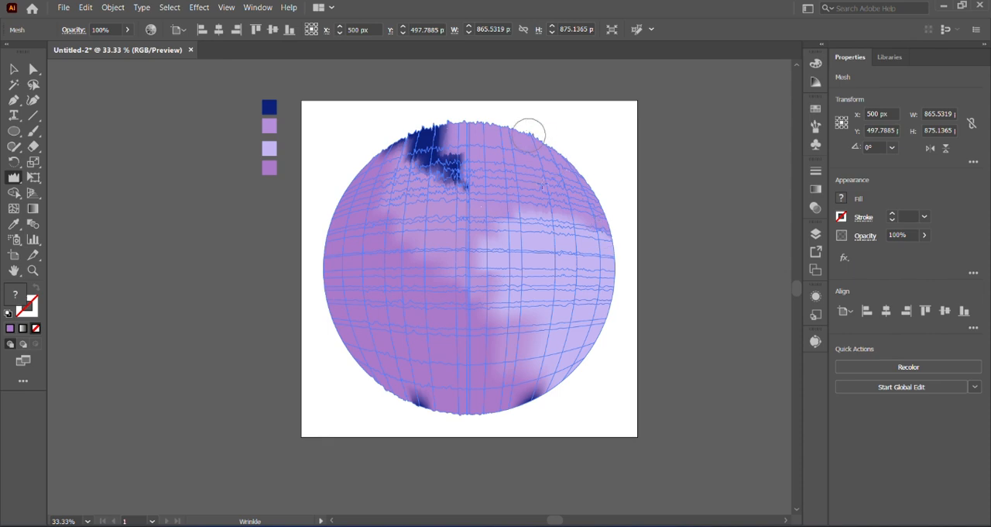
Wrinkle the lavender right side, the lower edge with its navy spots, and the upper-left and upper-right areas of the mesh.
mouse_move(539, 162)
mouse_down()
mouse_move(561, 205)
mouse_move(559, 161)
mouse_move(571, 155)
mouse_up()
click(558, 324)
click(532, 300)
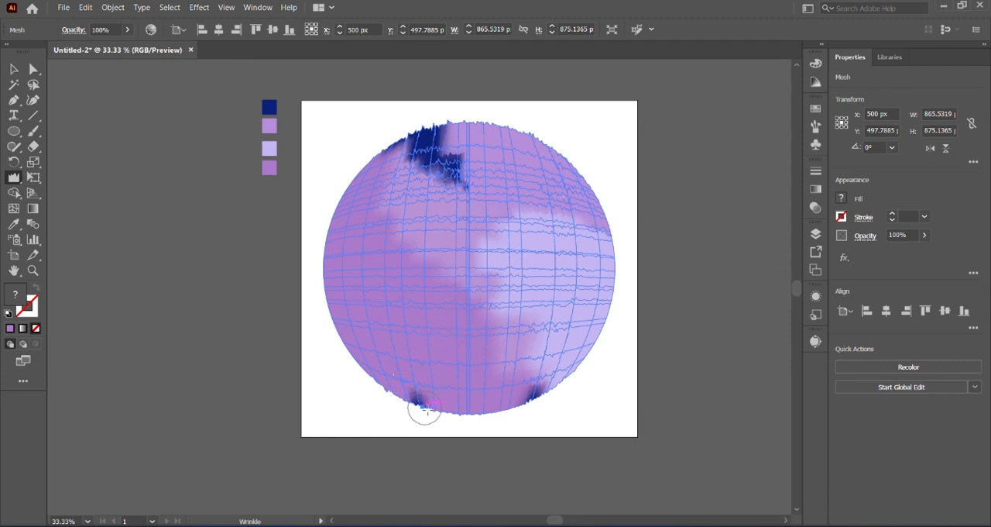
click(463, 347)
click(385, 392)
drag(386, 165, 401, 138)
drag(579, 254, 551, 149)
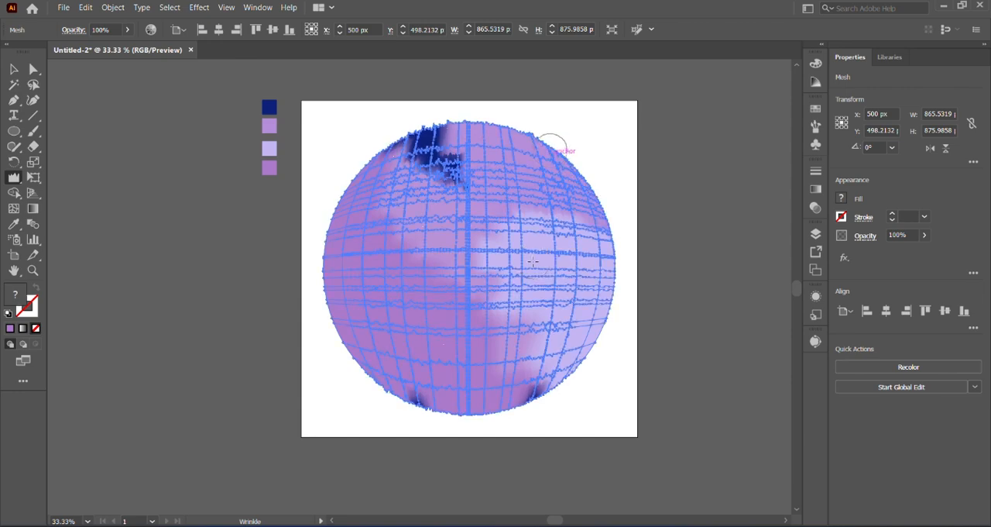
mouse_move(533, 262)
mouse_down()
mouse_move(543, 234)
mouse_move(530, 162)
mouse_up()
drag(522, 236, 519, 206)
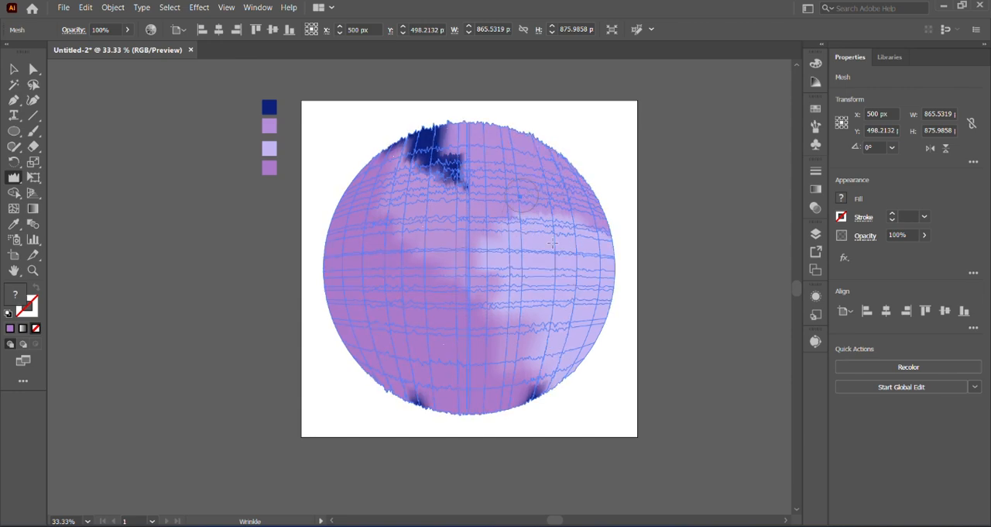
mouse_move(601, 240)
mouse_down()
mouse_move(588, 226)
mouse_move(581, 143)
mouse_up()
Rotate the mesh circle a quarter turn clockwise and wrinkle its upper edge and centre.
click(13, 69)
drag(620, 88, 669, 367)
click(14, 177)
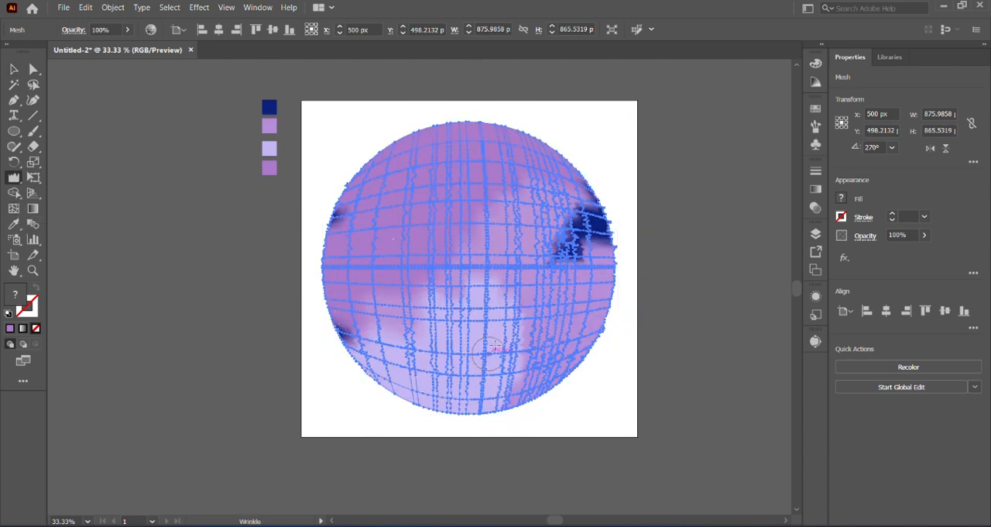
mouse_move(537, 119)
mouse_down()
mouse_move(439, 120)
mouse_move(400, 159)
mouse_up()
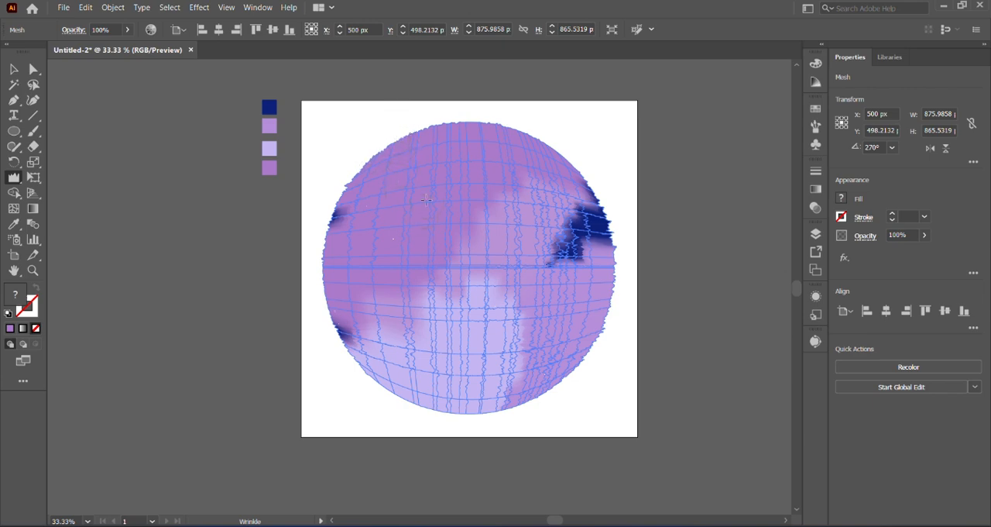
drag(418, 261, 447, 255)
Wrinkle the navy patch on the rotated circle's right side and the border between the purple and lavender areas.
drag(568, 212, 577, 167)
drag(587, 235, 592, 175)
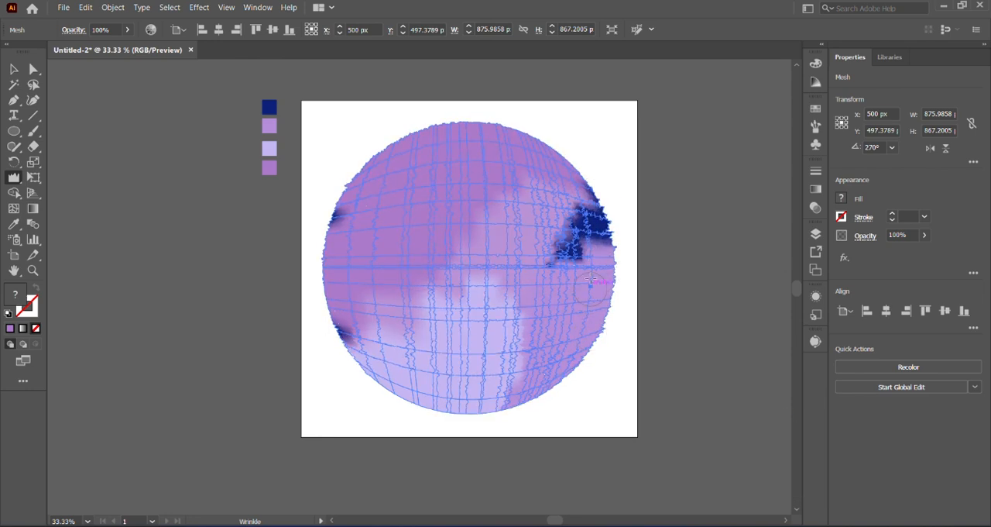
mouse_move(587, 250)
mouse_down()
mouse_move(587, 224)
mouse_move(593, 273)
mouse_move(580, 265)
mouse_move(594, 235)
mouse_move(568, 279)
mouse_up()
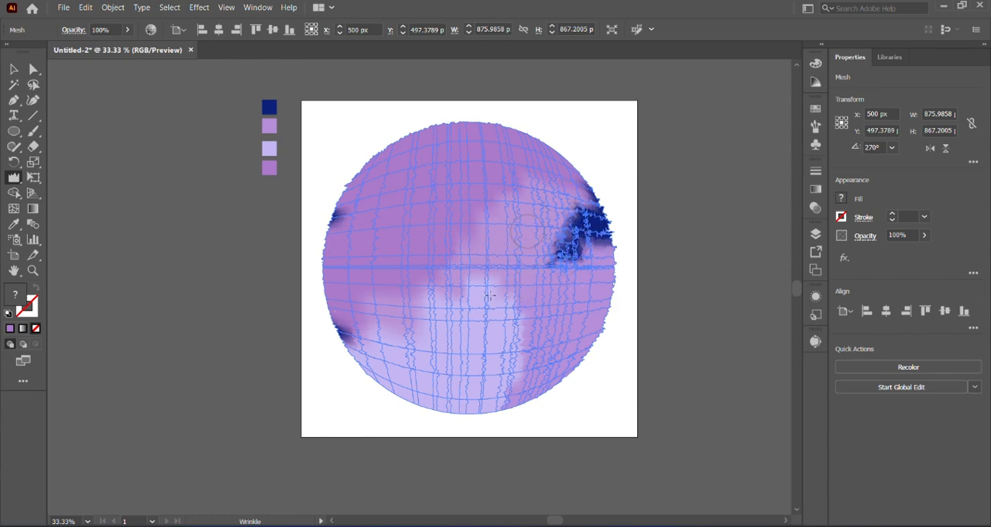
mouse_move(503, 246)
mouse_down()
mouse_move(470, 320)
mouse_move(484, 275)
mouse_up()
drag(415, 322, 434, 301)
Rotate the mesh circle another quarter turn clockwise and wrinkle its upper-left area.
click(12, 70)
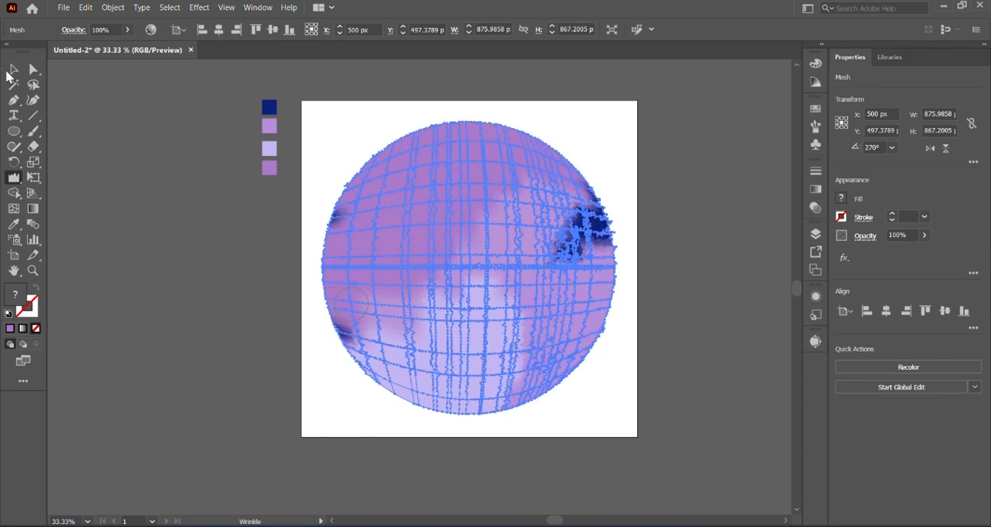
drag(620, 117, 573, 372)
click(14, 177)
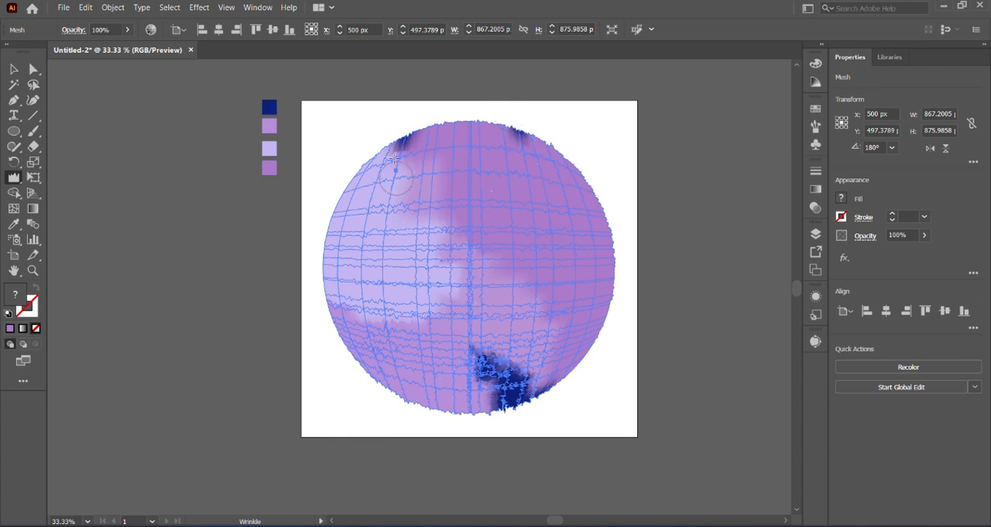
drag(379, 146, 311, 177)
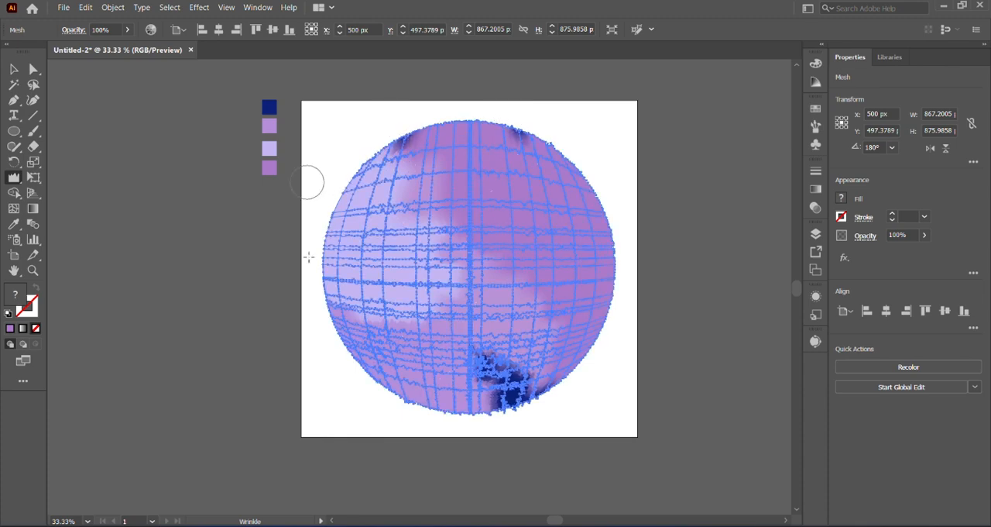
Turn the mesh circle clockwise by a further quarter turn and wrinkle the top edge and the lavender area.
key(v)
drag(623, 116, 598, 360)
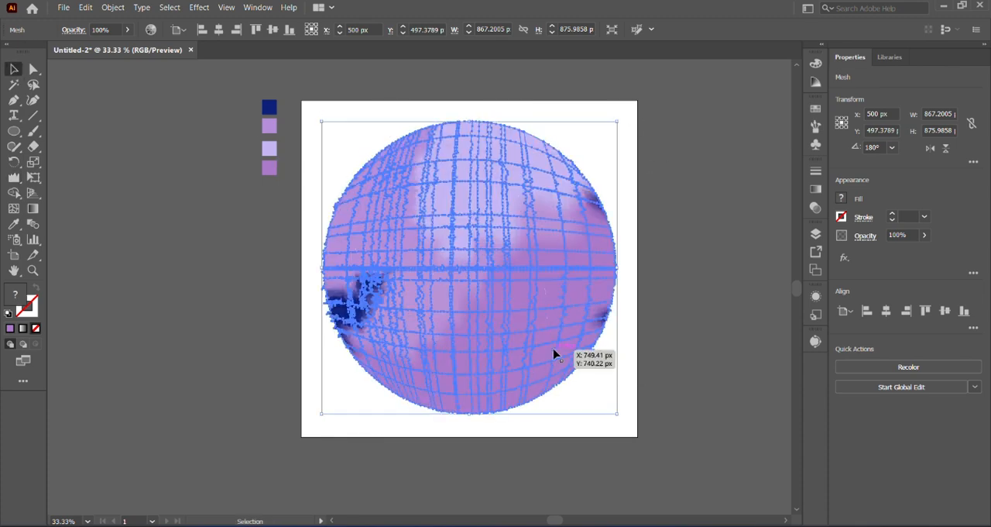
click(14, 178)
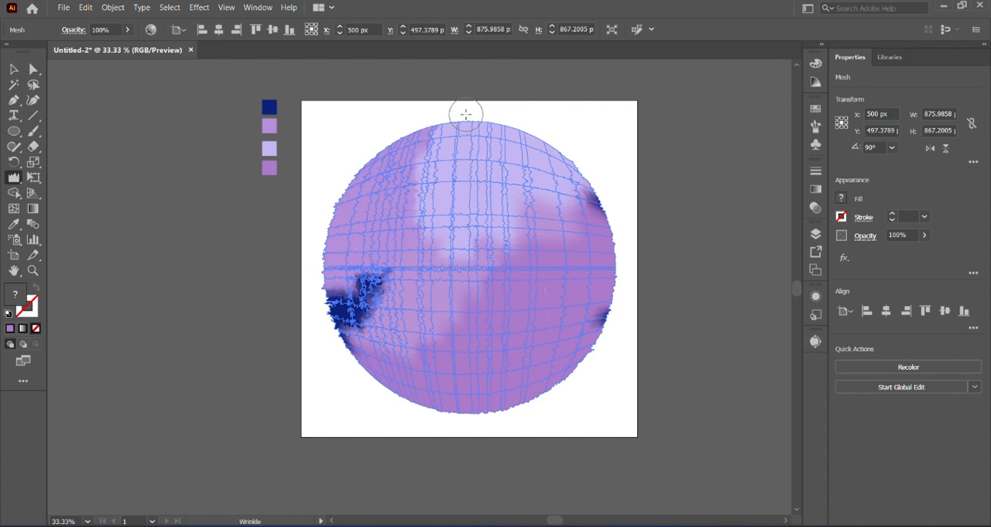
drag(467, 114, 449, 116)
mouse_move(533, 135)
mouse_down()
mouse_move(535, 124)
mouse_move(546, 149)
mouse_move(514, 147)
mouse_up()
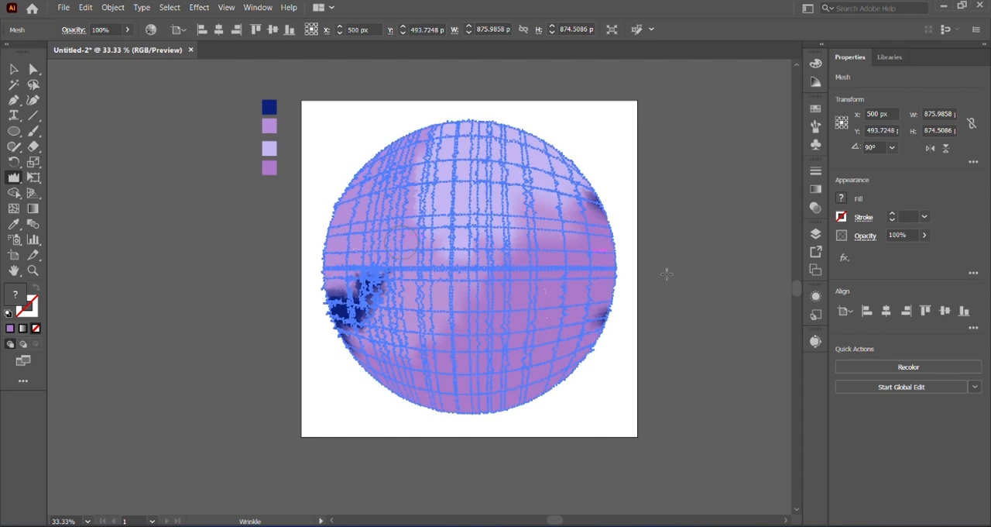
Rotate the mesh circle a quarter turn counter-clockwise, wrinkle its top edge, and deselect it.
key(v)
drag(618, 419, 508, 194)
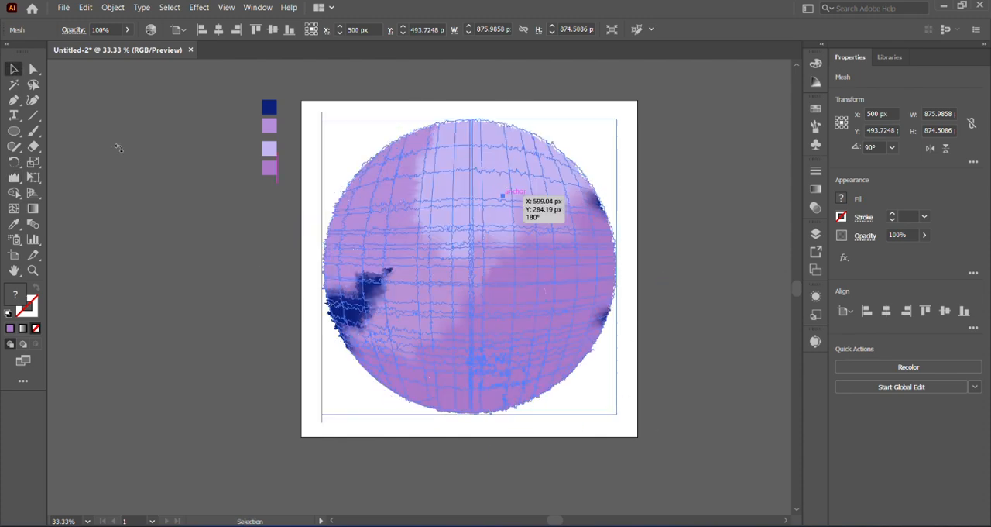
click(16, 179)
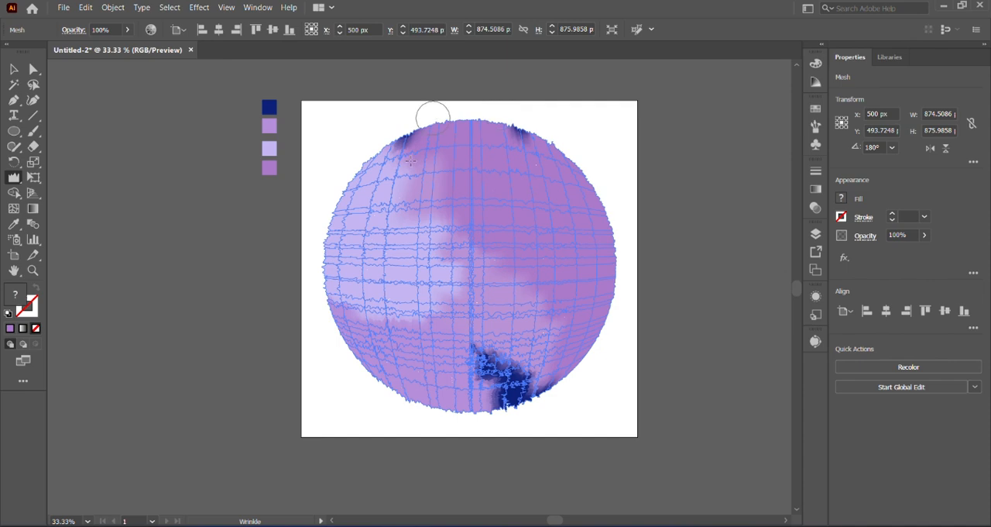
click(13, 69)
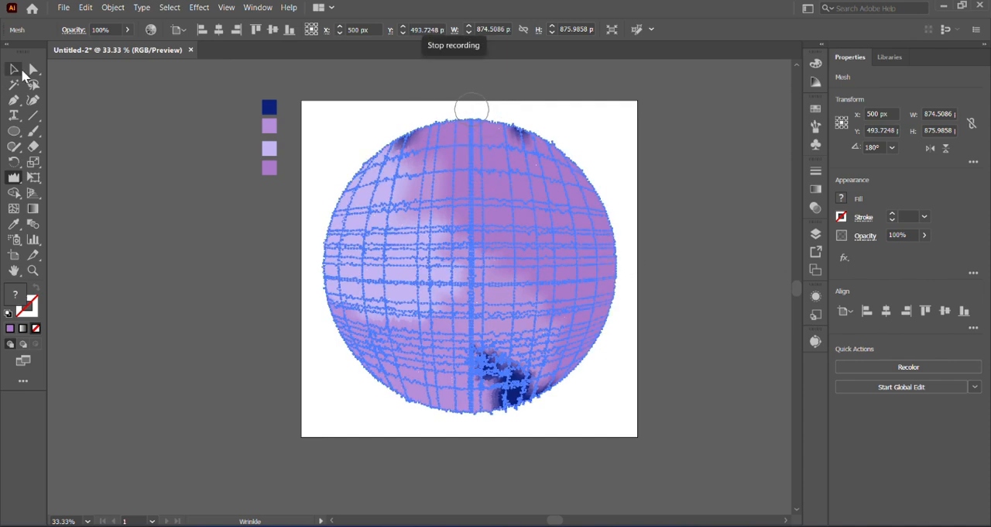
click(155, 191)
Rasterize the mesh circle with the RGB colour model and a transparent background.
click(469, 275)
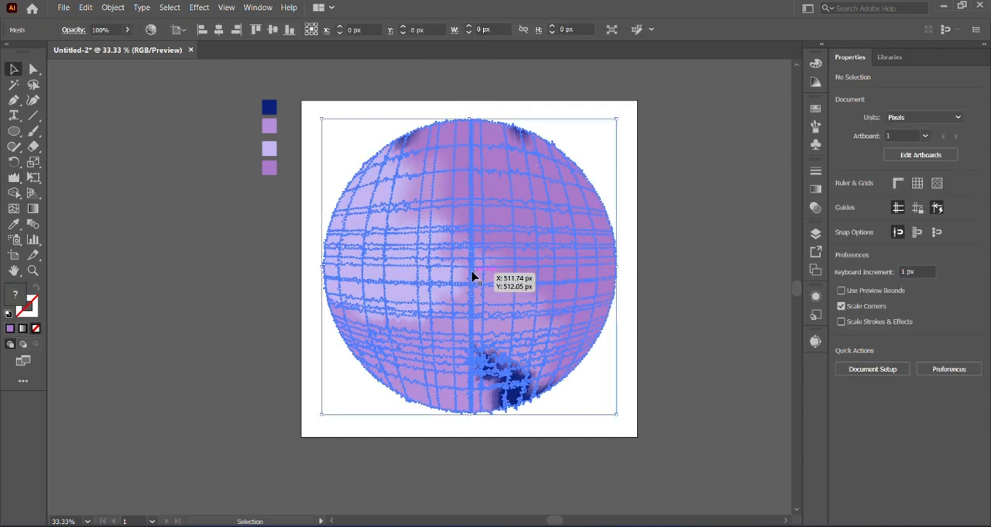
click(112, 7)
click(132, 194)
click(566, 162)
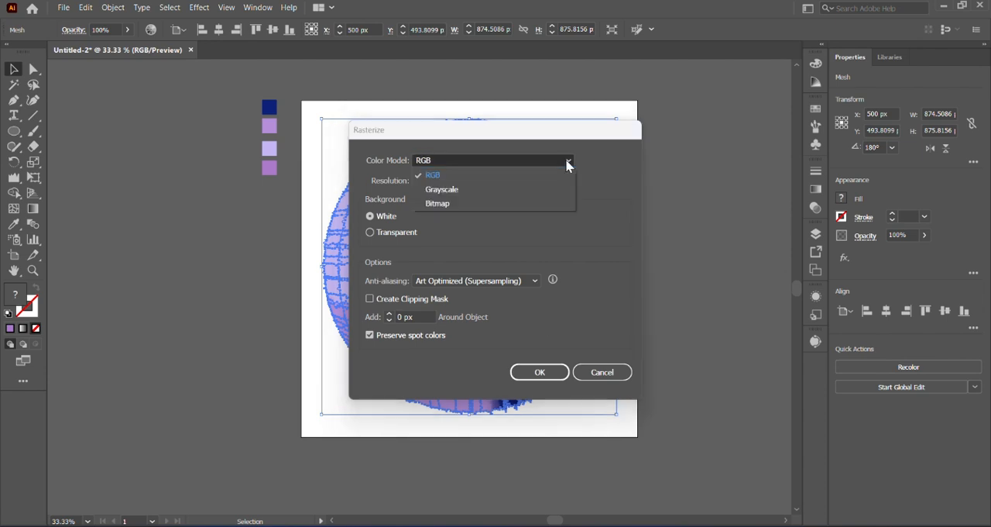
click(568, 164)
click(369, 232)
click(540, 372)
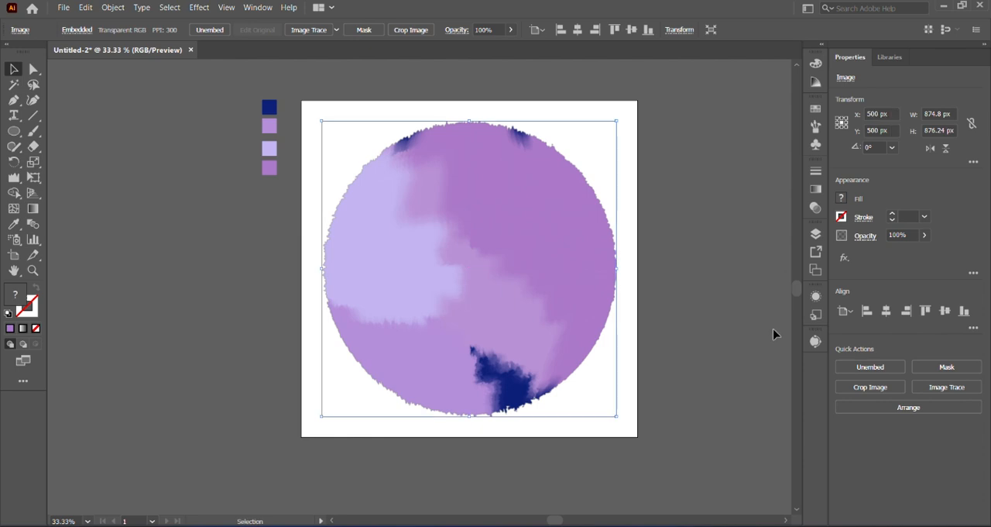
click(815, 342)
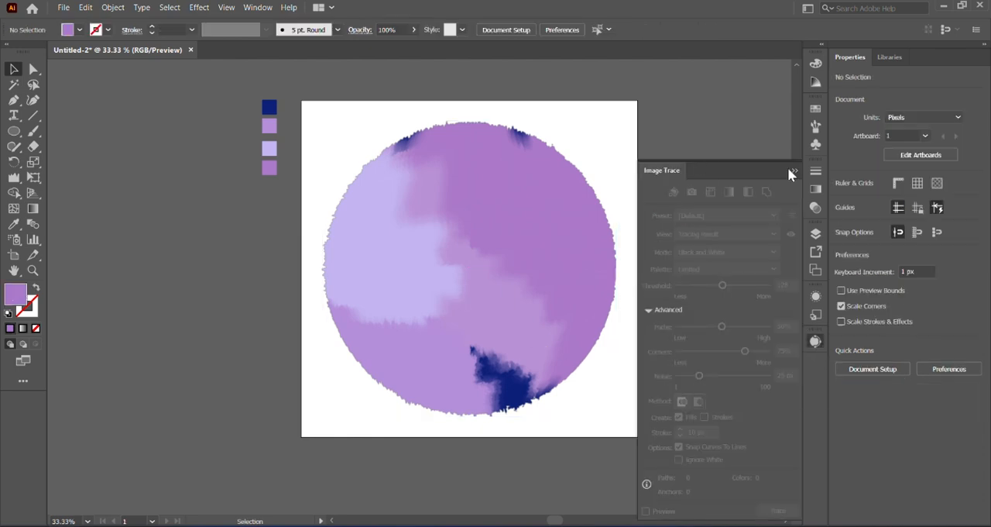
click(769, 217)
click(750, 256)
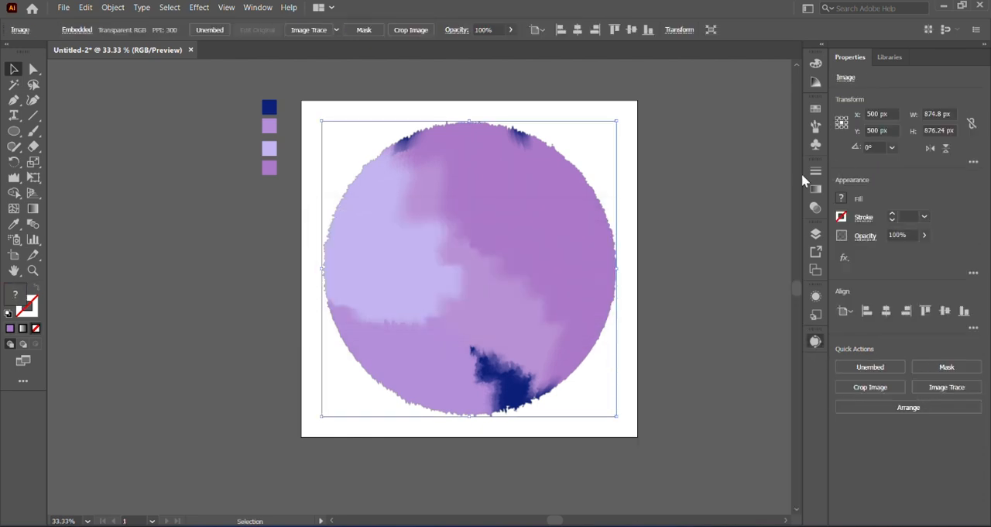
Examine the rasterized circle's ragged edge up close and return to a full view of the artboard.
scroll(496, 199, up, 10)
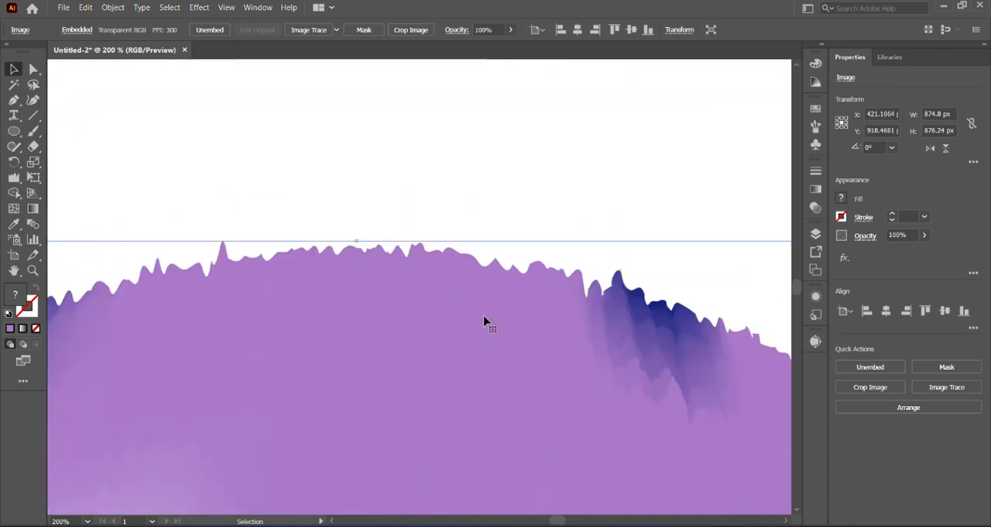
drag(476, 191, 479, 330)
drag(494, 133, 493, 182)
scroll(497, 161, down, 10)
scroll(498, 159, up, 4)
scroll(347, 484, down, 5)
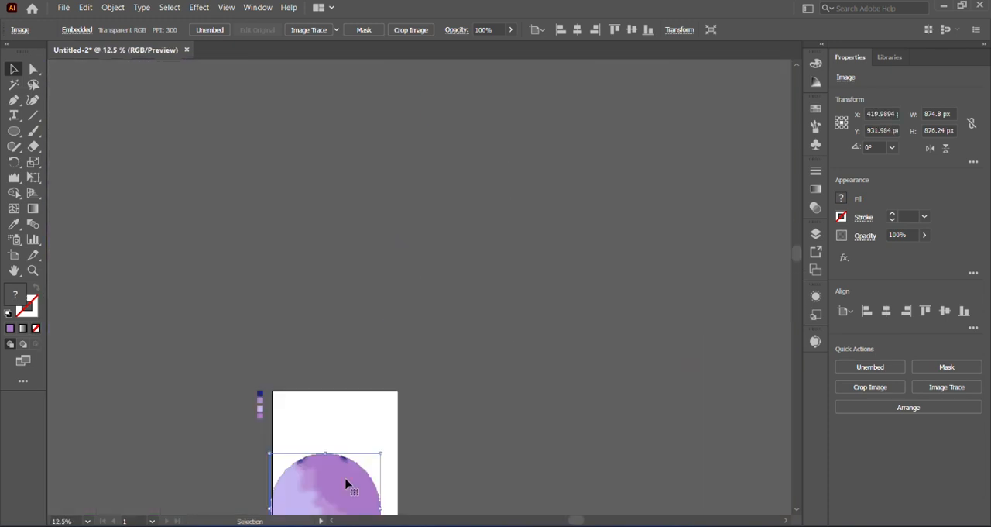
drag(347, 484, 349, 440)
scroll(425, 339, down, 1)
key(ctrl+0)
Image-trace the rasterized circle with the High Fidelity Photo preset and expand the result into vector paths.
click(816, 341)
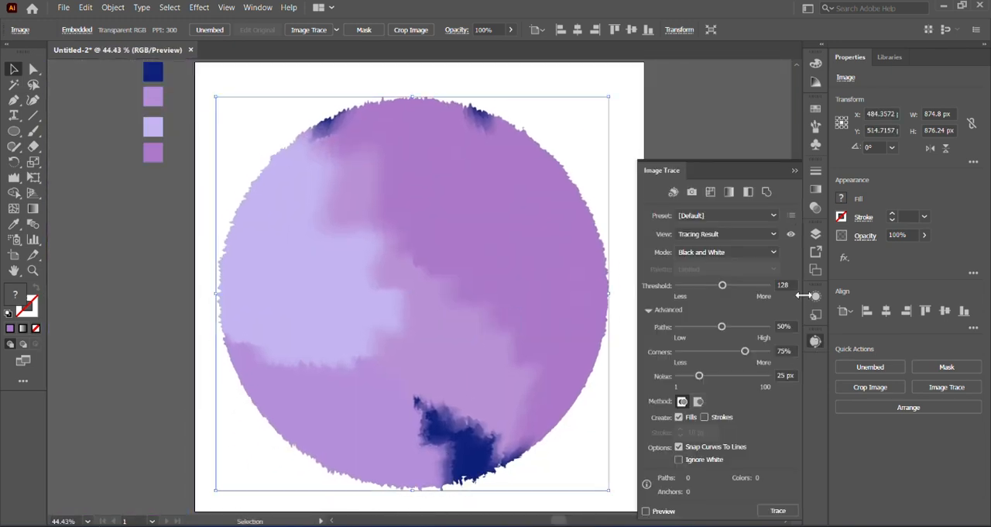
click(691, 192)
click(579, 287)
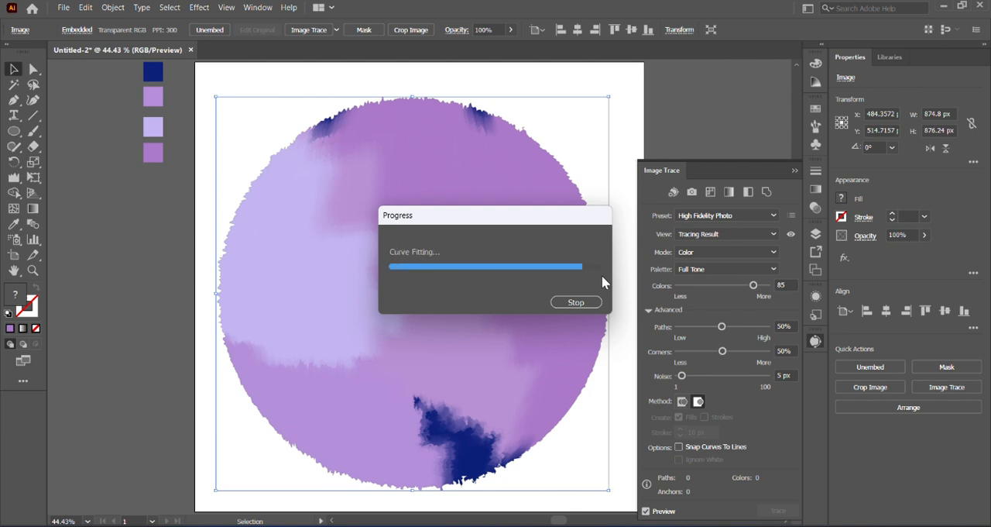
click(795, 170)
drag(560, 292, 477, 298)
click(324, 30)
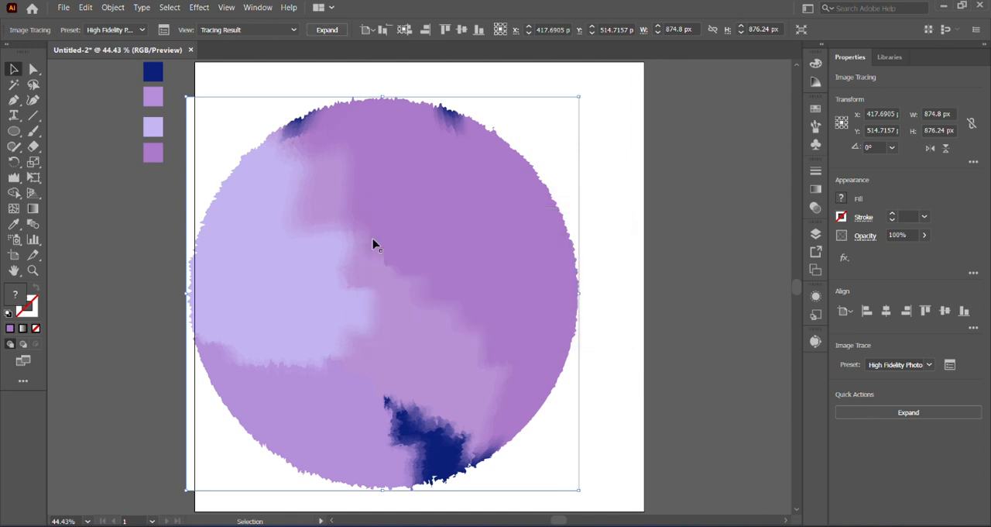
Move the expanded circle beside the artboard, then ungroup it and remove the white background shape.
drag(377, 313, 418, 302)
scroll(441, 275, down, 2)
drag(441, 271, 690, 275)
right_click(694, 268)
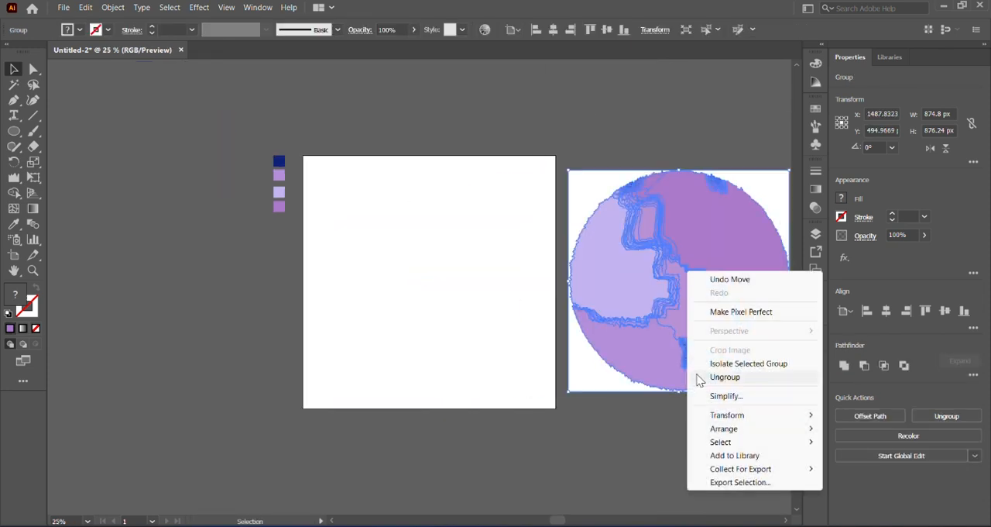
click(596, 378)
Move the circle's paths back onto the artboard and inspect the vector outline up close.
mouse_move(761, 375)
mouse_down()
mouse_move(700, 338)
mouse_move(442, 325)
mouse_up()
right_click(713, 325)
scroll(490, 262, up, 6)
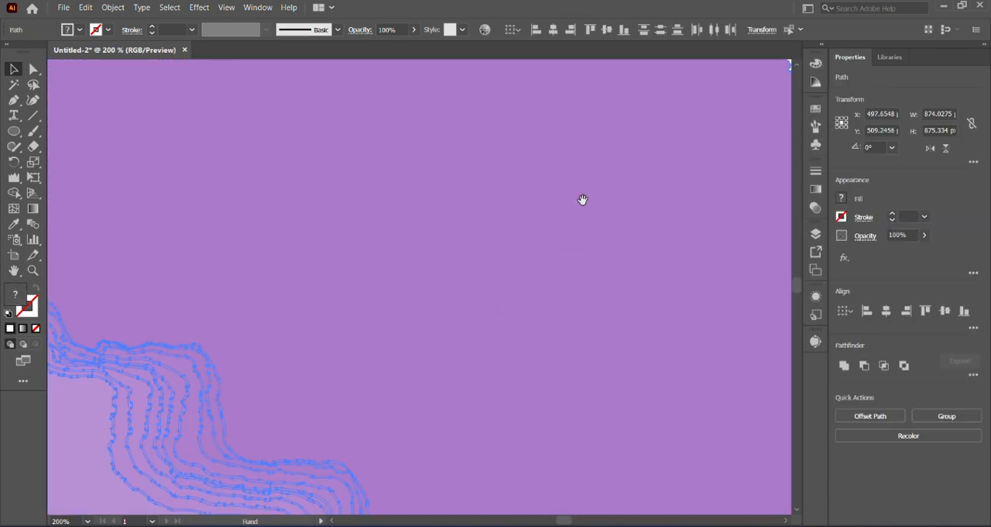
scroll(542, 256, up, 10)
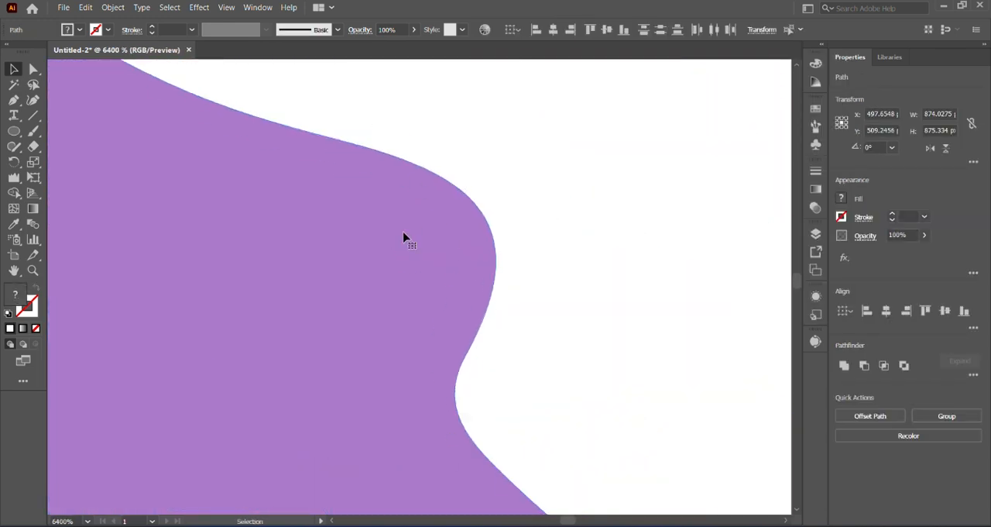
scroll(110, 165, down, 15)
click(88, 520)
click(100, 509)
click(241, 464)
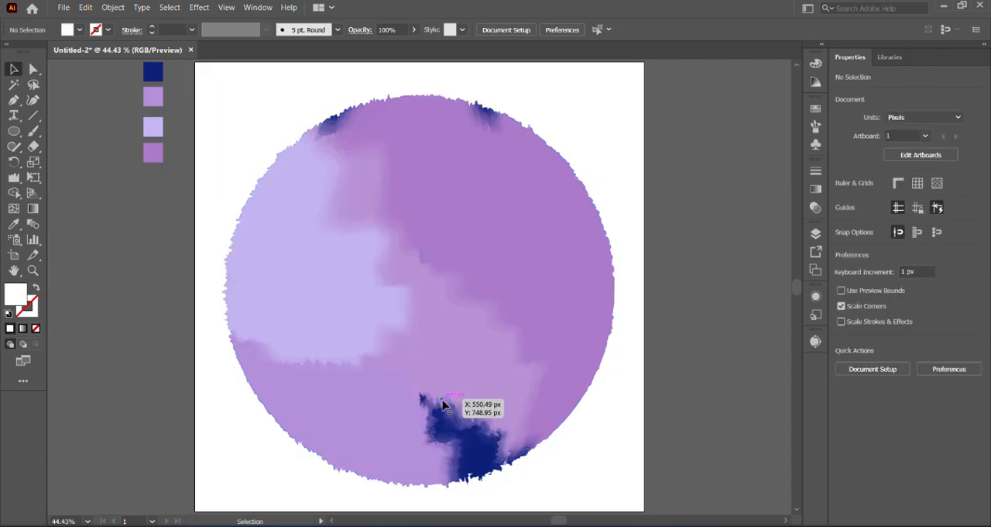
Check the traced circle's separate colour shapes by selecting the navy and purple areas one by one, and clear the selection.
click(494, 444)
click(449, 393)
click(400, 445)
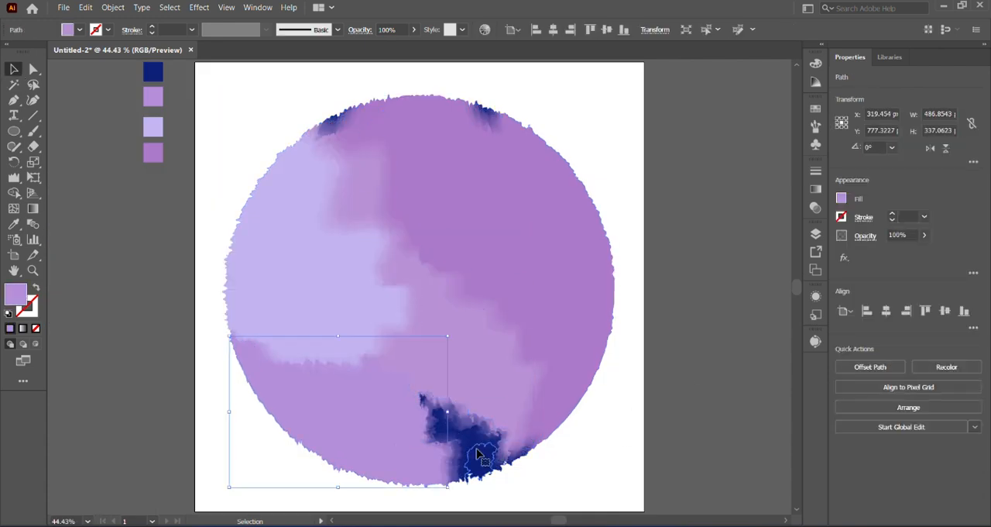
click(460, 432)
click(526, 263)
click(727, 374)
Group all the paths of the traced circle and deselect it.
scroll(669, 381, down, 1)
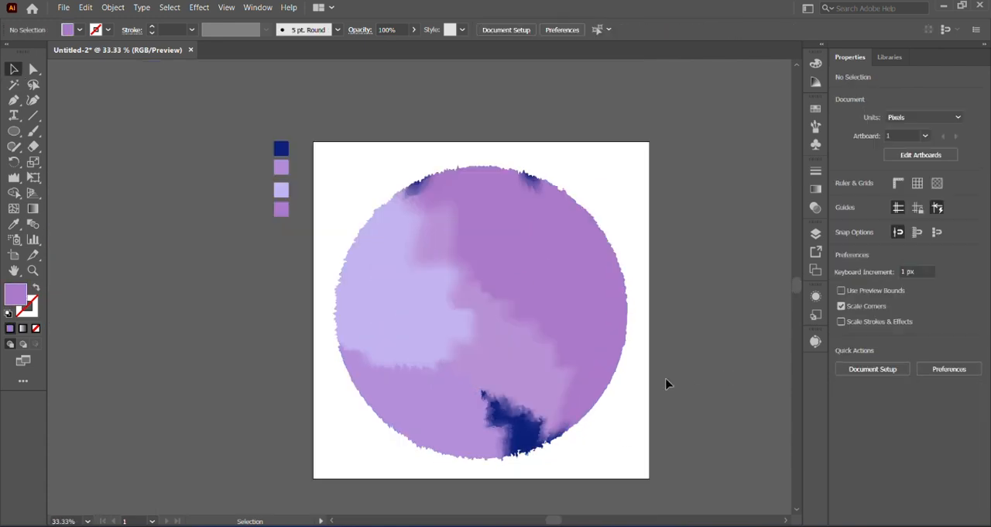
drag(319, 155, 576, 474)
right_click(537, 371)
click(571, 193)
click(739, 319)
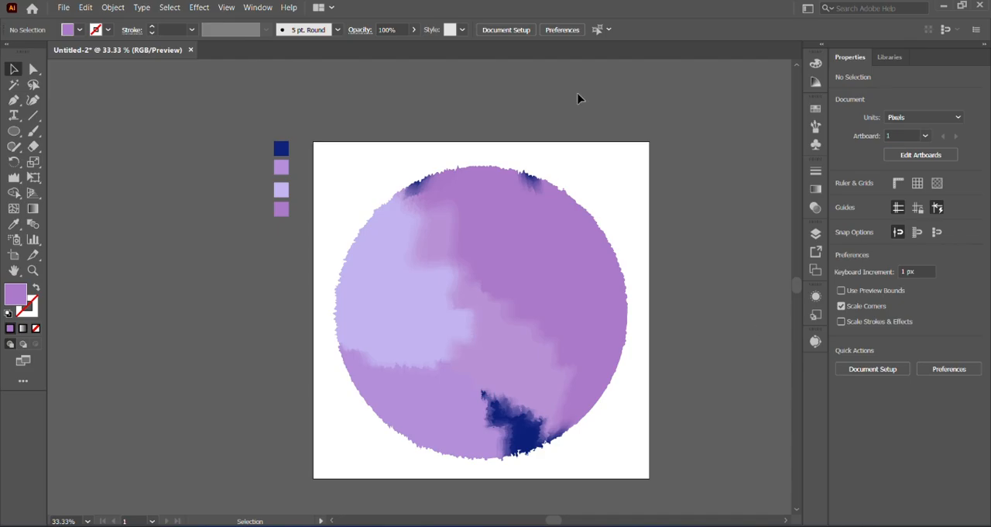